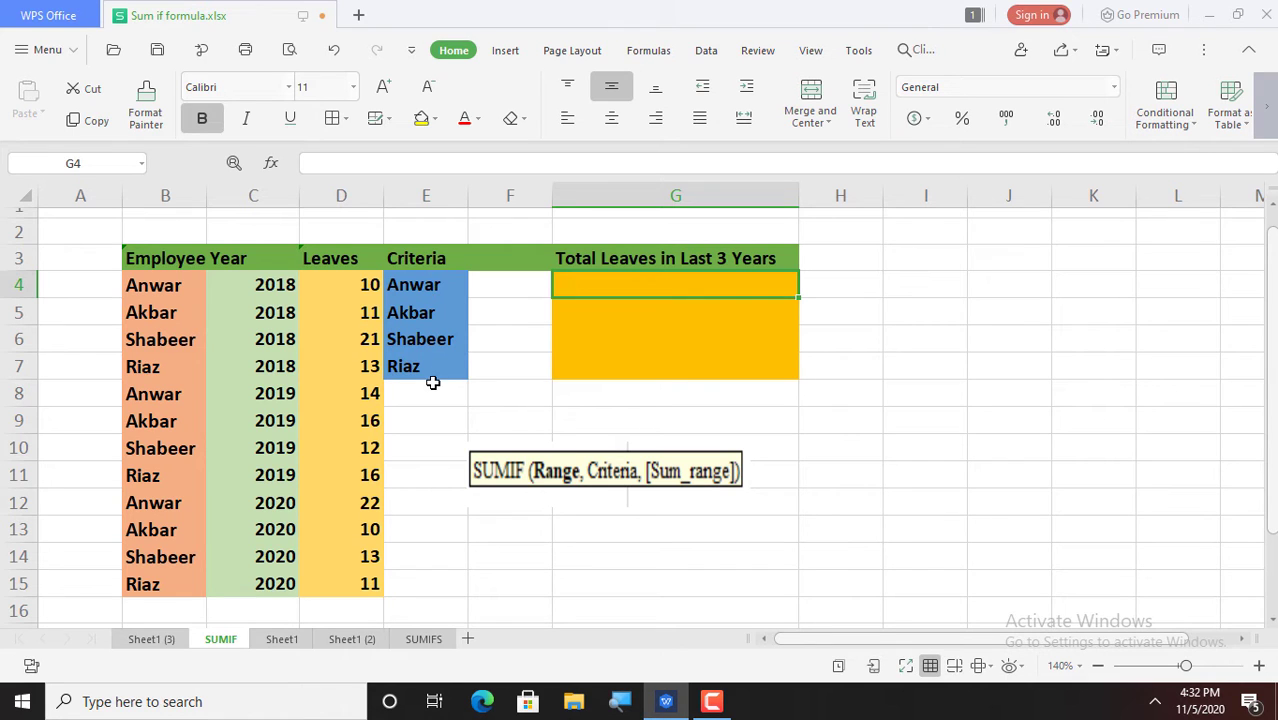
# Enter =SUMIF(B4:B15,E4,D4:D15) in G4 to total the first employee's leaves.
pyautogui.click(450, 291)
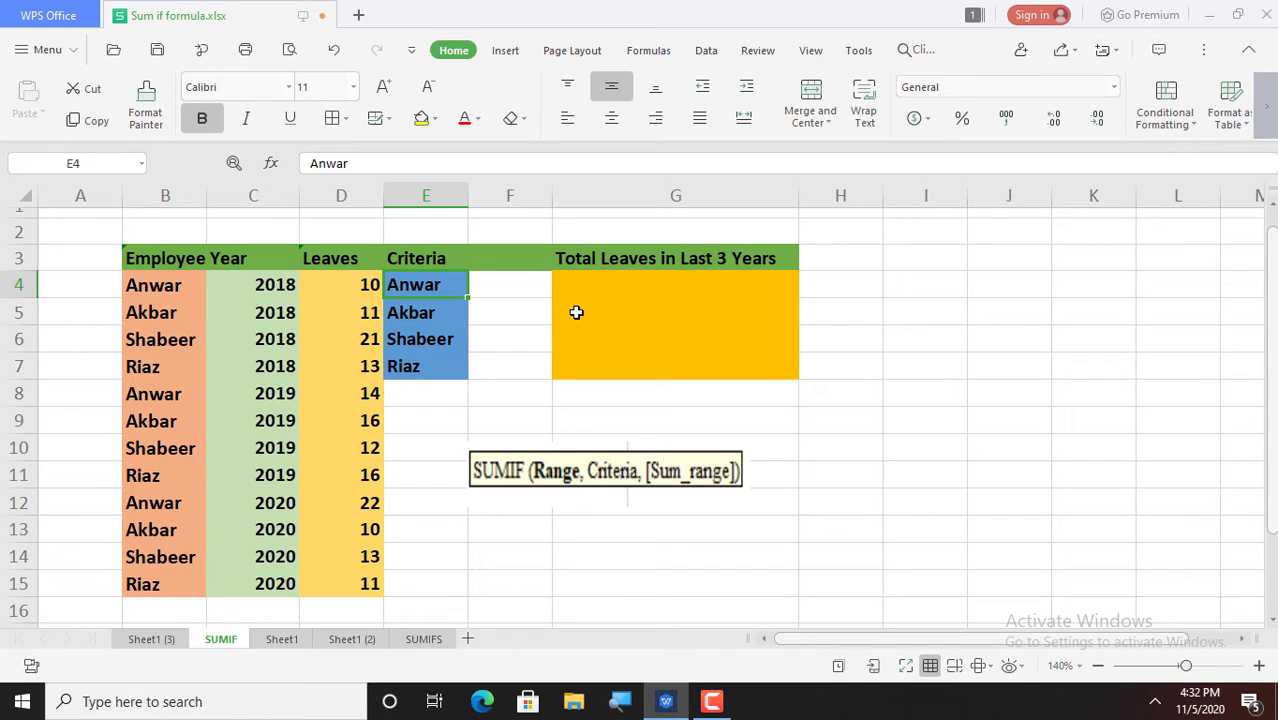
pyautogui.click(614, 293)
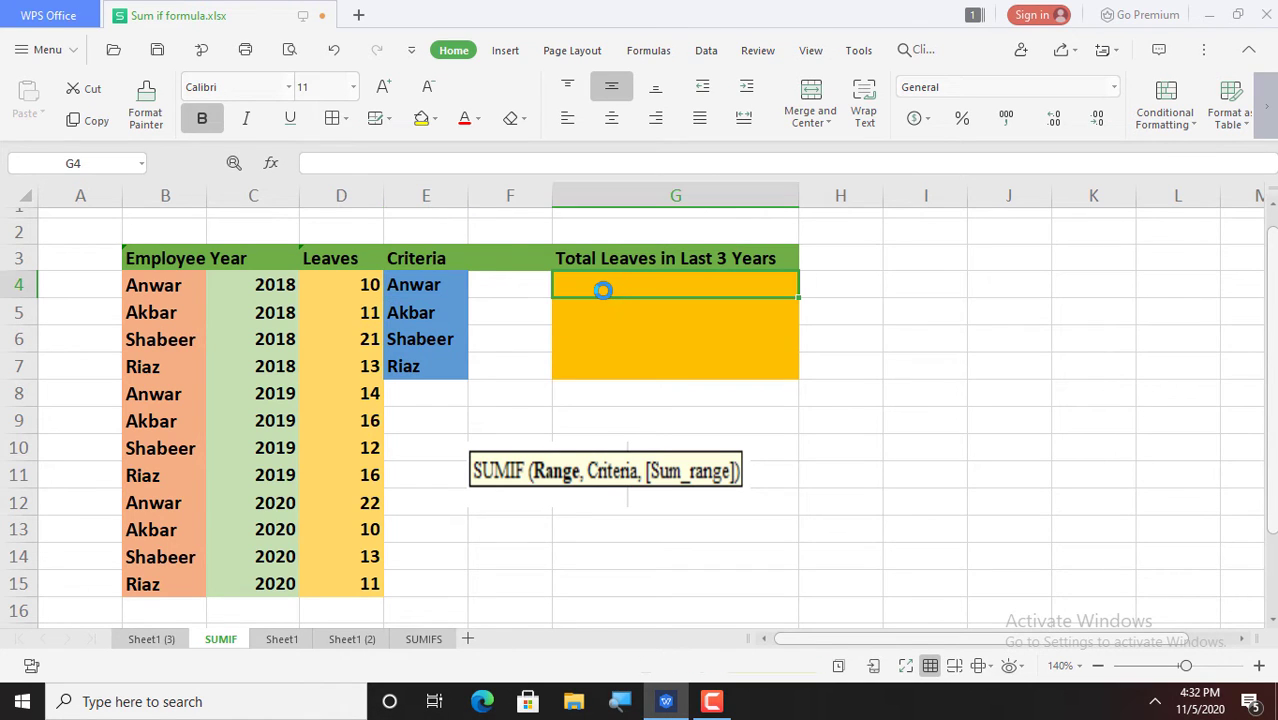
pyautogui.write('=')
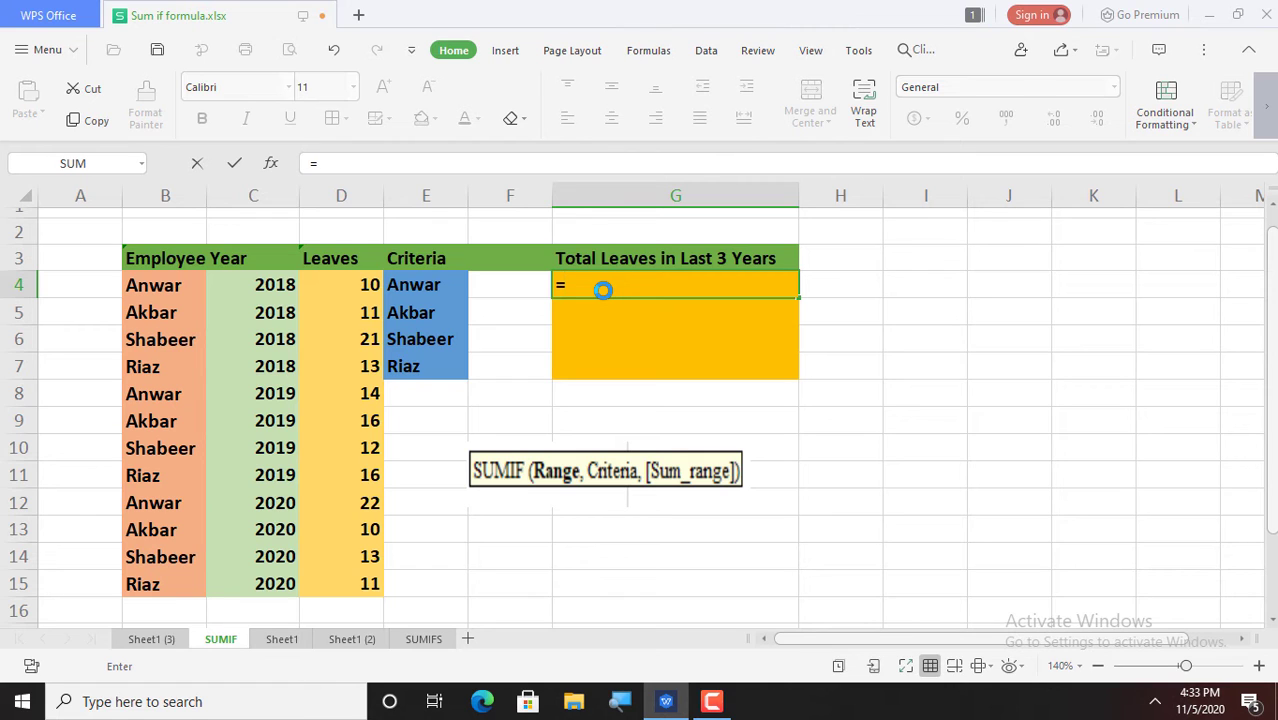
pyautogui.write('sumif')
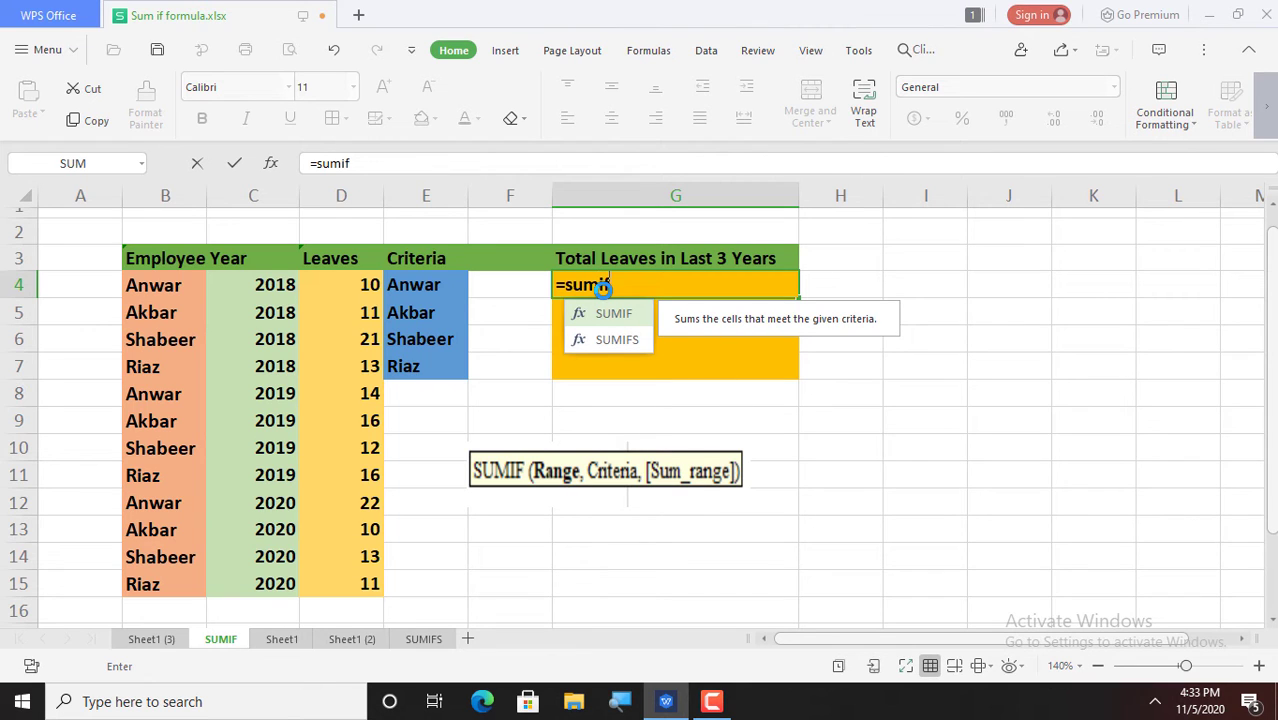
pyautogui.write('(')
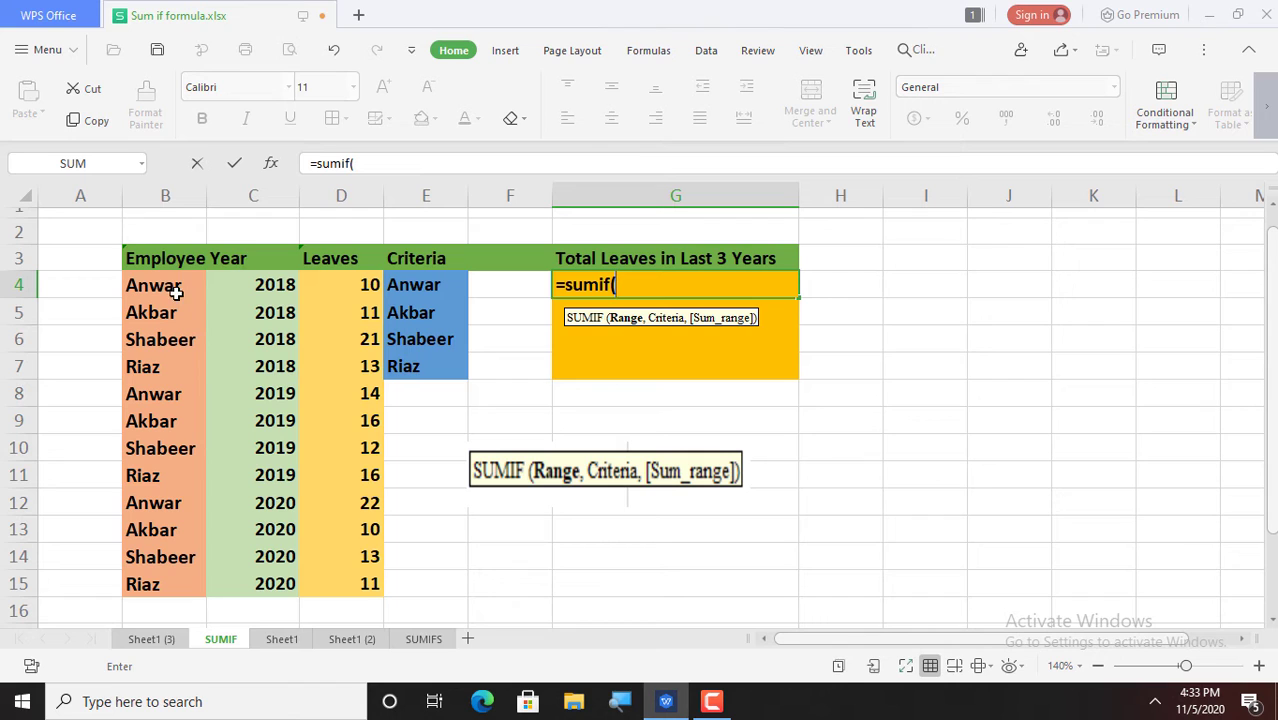
pyautogui.moveTo(175, 286); pyautogui.dragTo(176, 579)
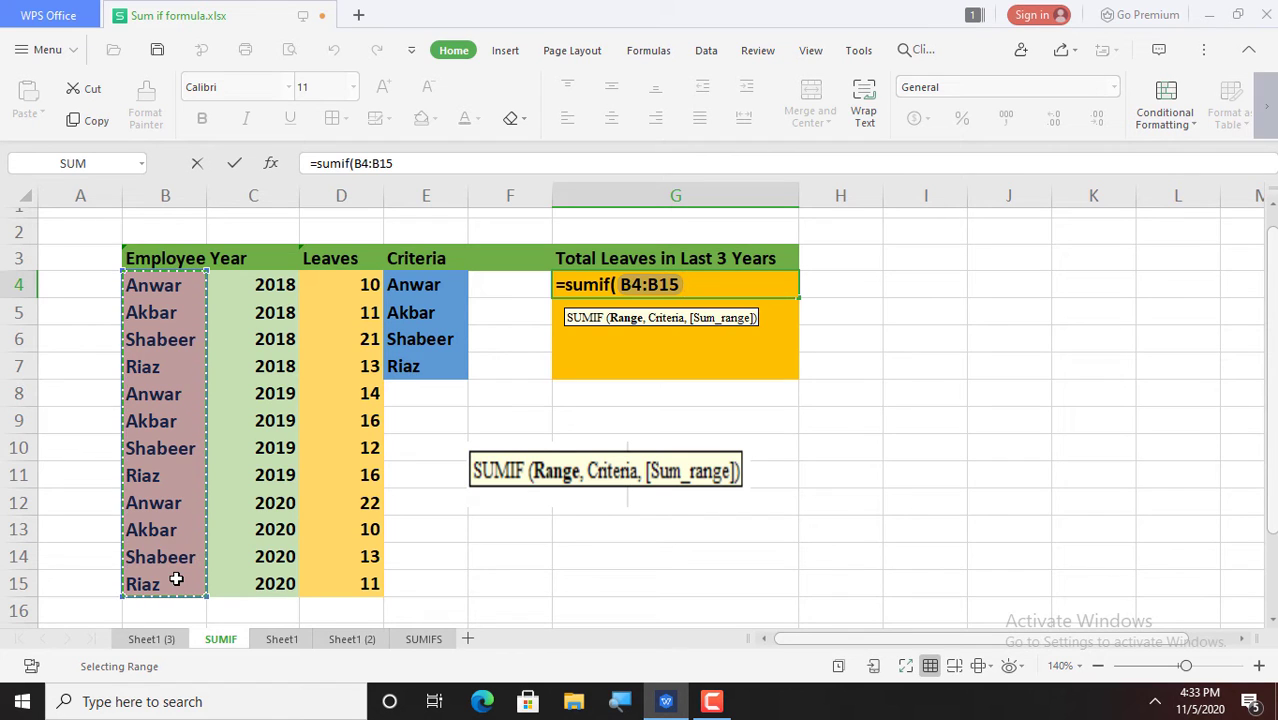
pyautogui.write(',')
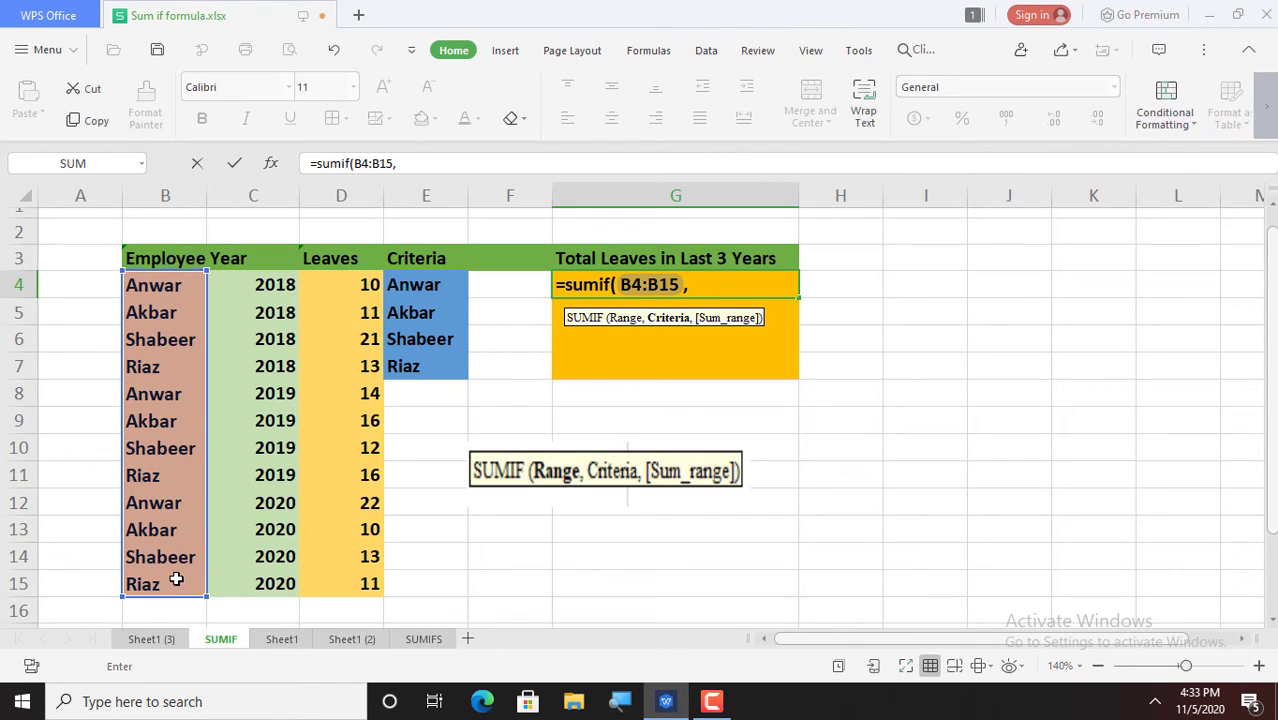
pyautogui.click(427, 286)
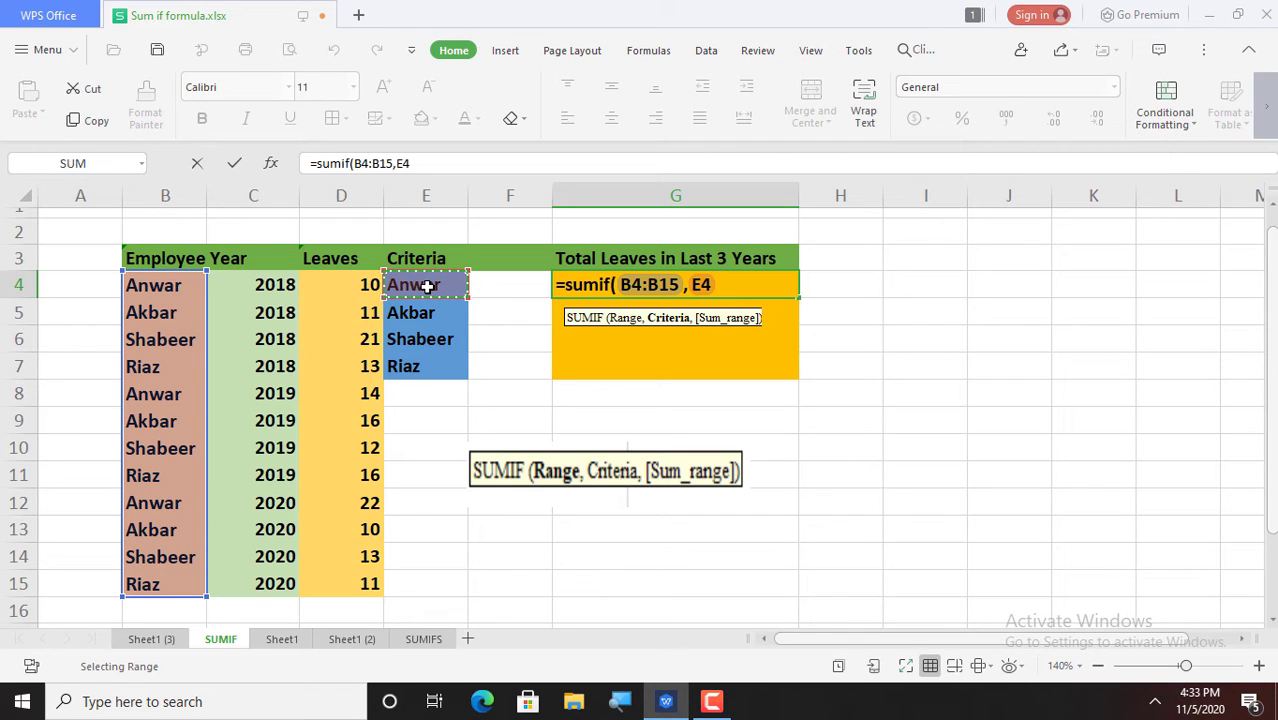
pyautogui.write(',')
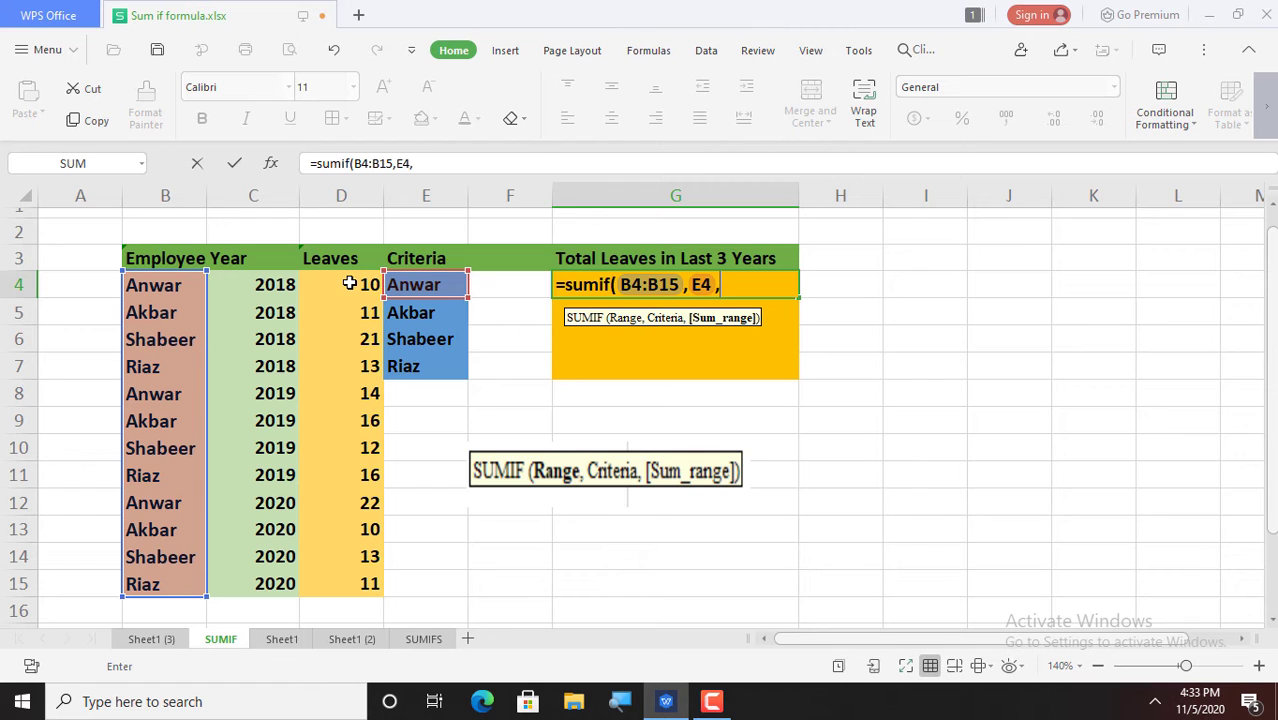
pyautogui.moveTo(349, 284); pyautogui.dragTo(349, 578)
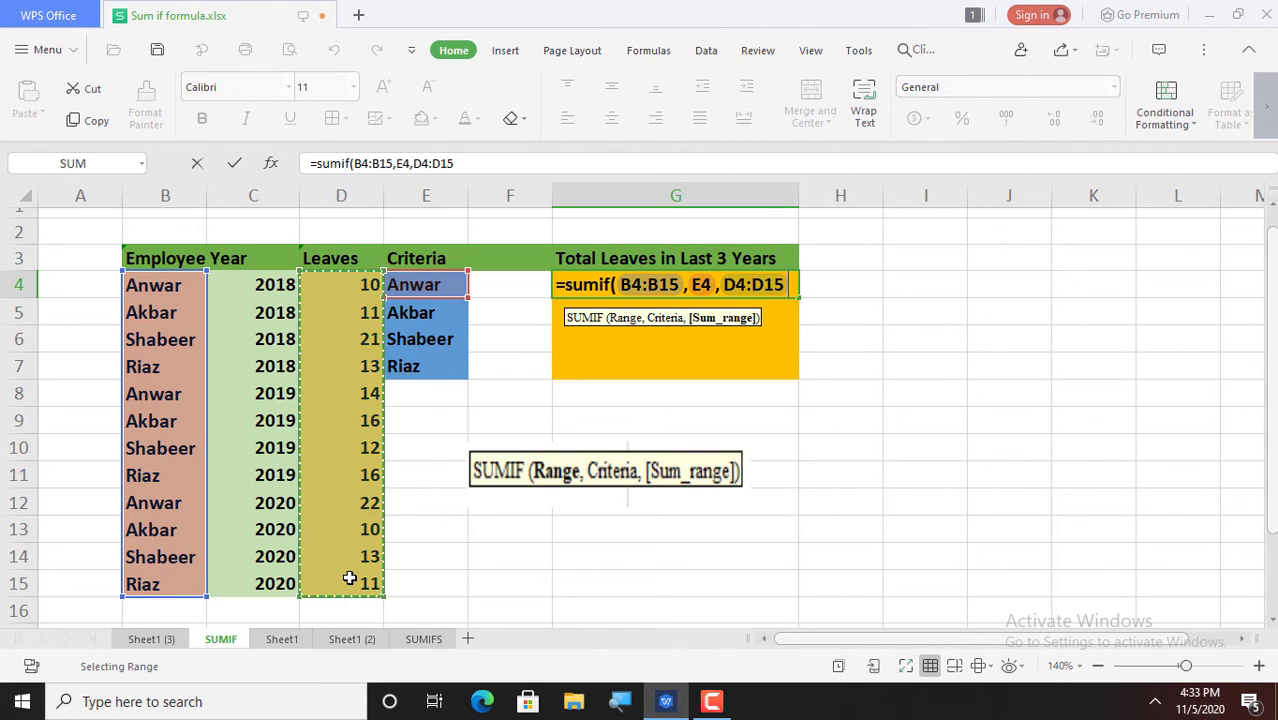
pyautogui.write(')')
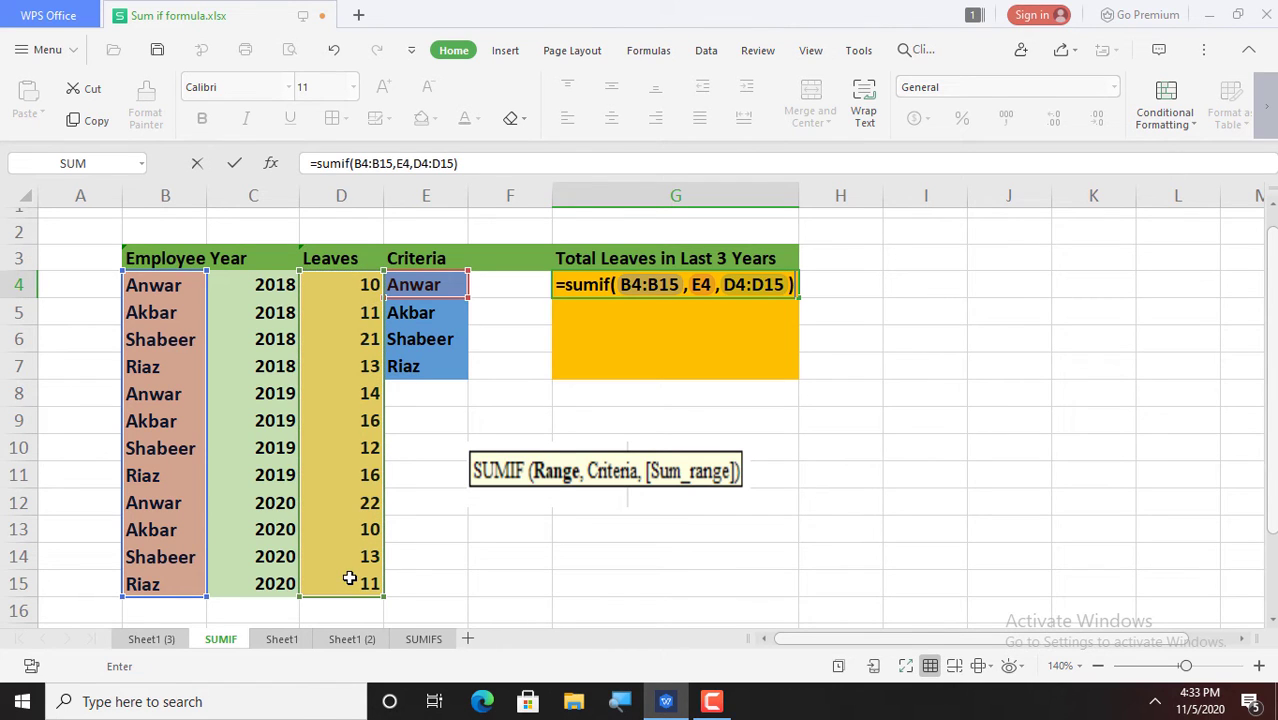
pyautogui.press('Return')
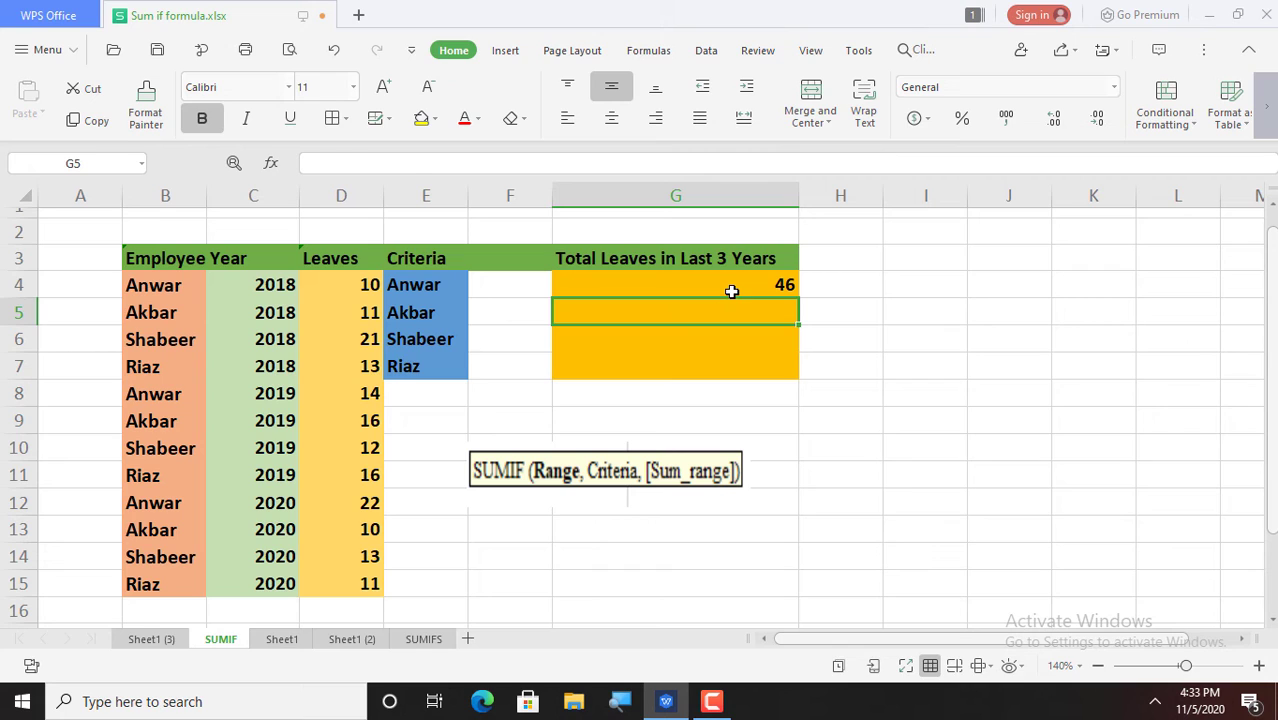
# Select D4, D8 and D12 together to check their sum against the total in G4.
pyautogui.click(731, 290)
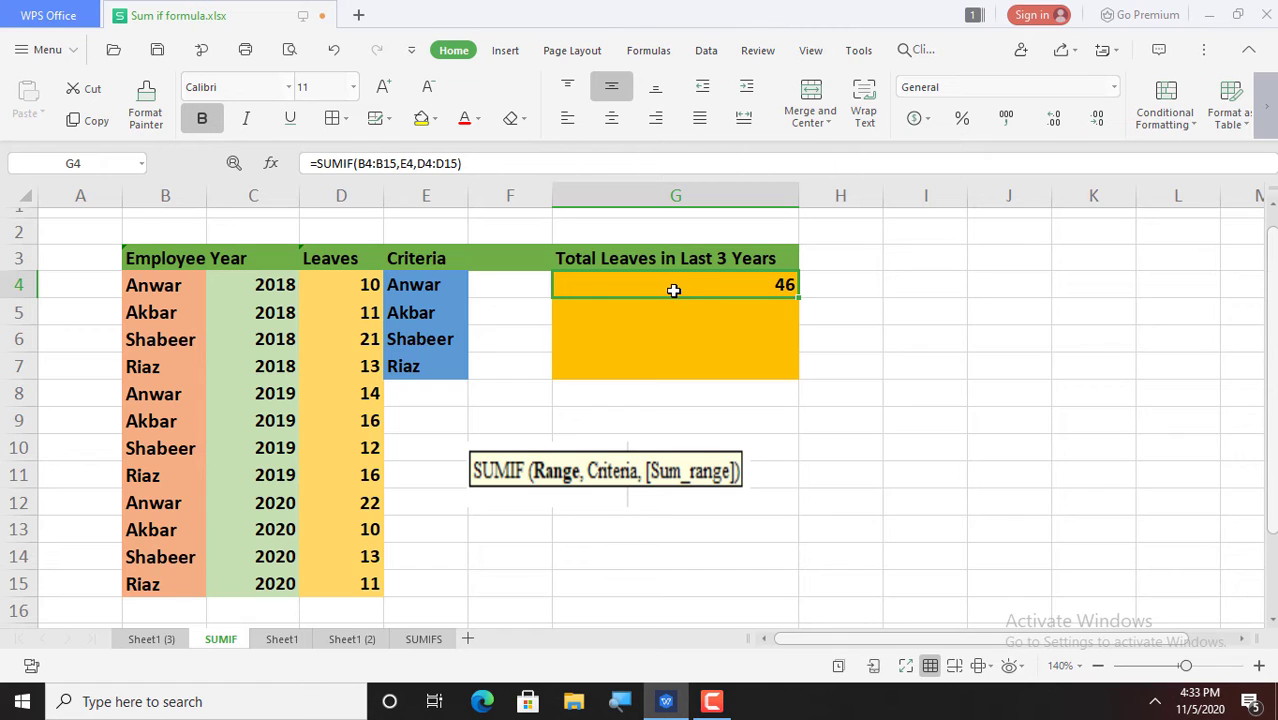
pyautogui.click(349, 288)
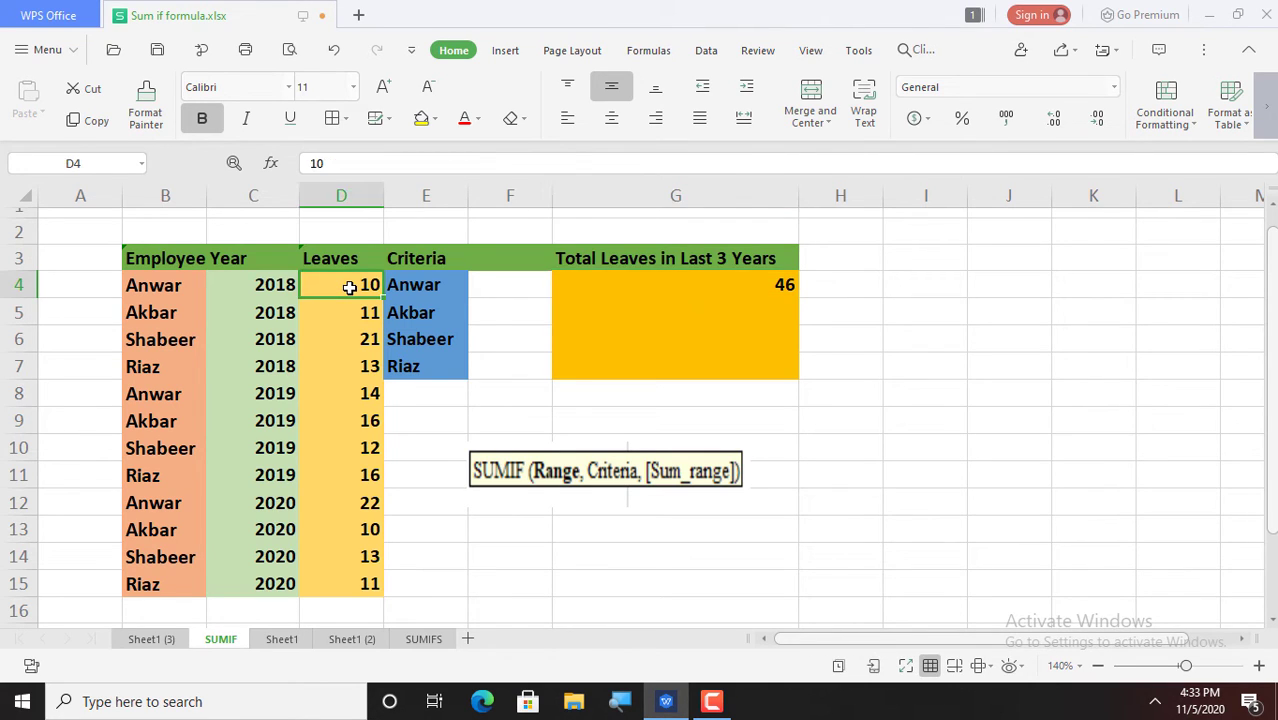
pyautogui.keyDown('ctrl'); pyautogui.click(344, 397); pyautogui.keyUp('ctrl')
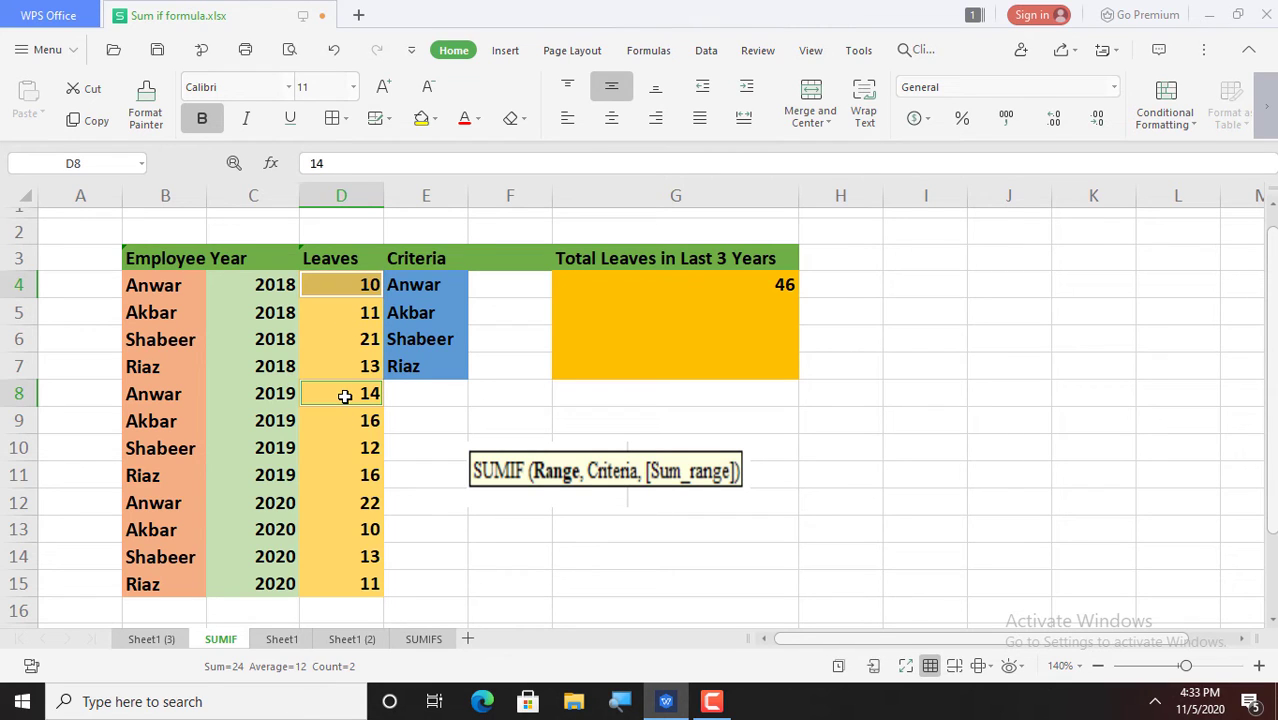
pyautogui.keyDown('ctrl'); pyautogui.click(344, 502); pyautogui.keyUp('ctrl')
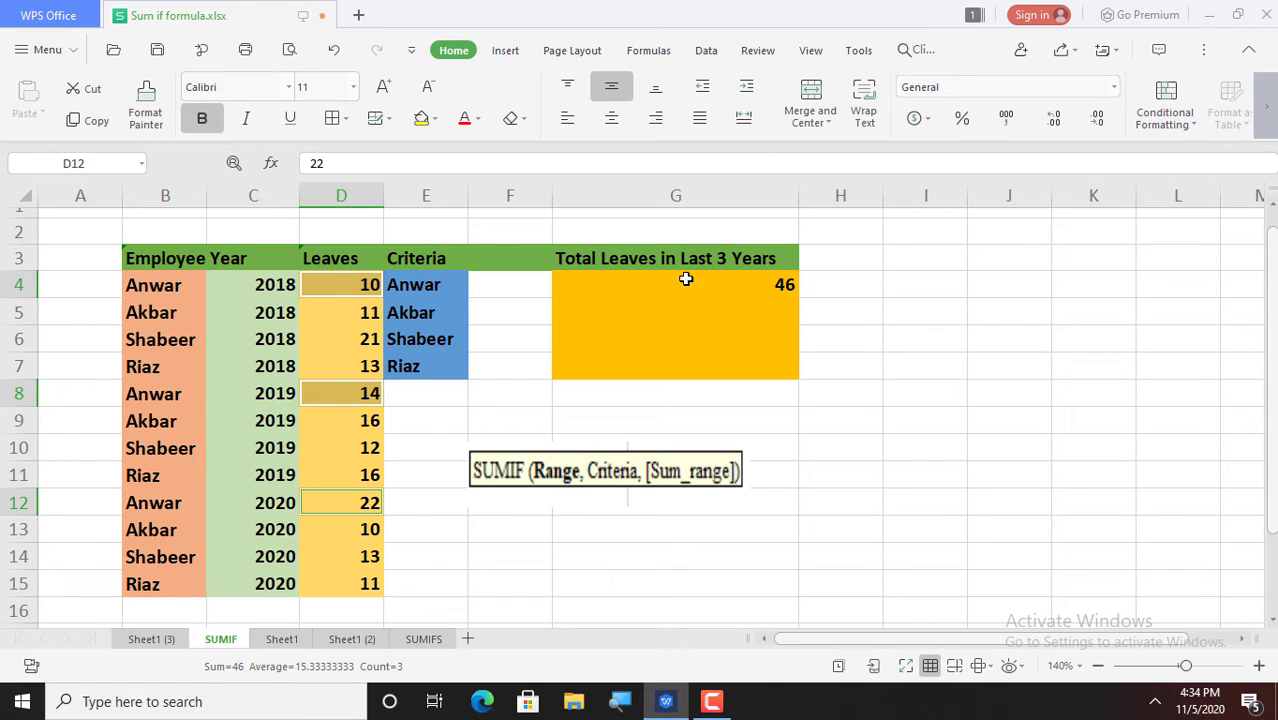
# Fill the SUMIF formula from G4 down through G7 for the remaining employees.
pyautogui.click(752, 282)
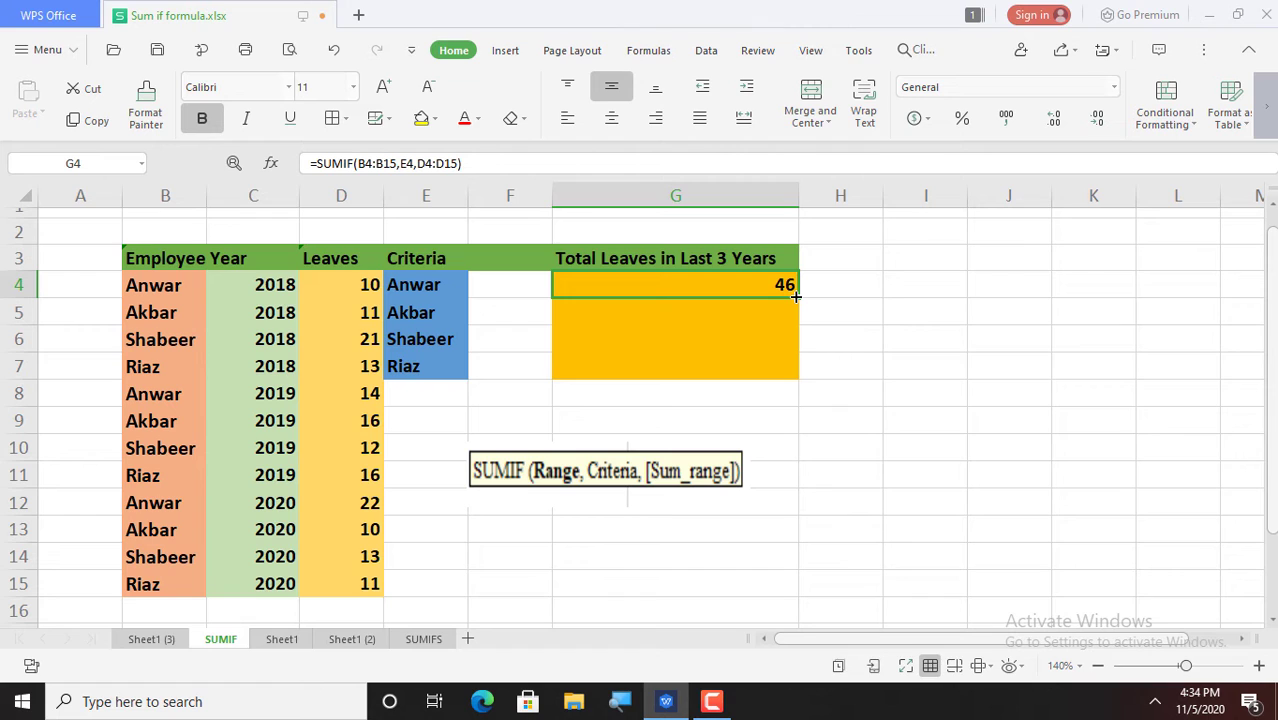
pyautogui.moveTo(795, 301); pyautogui.dragTo(793, 376)
pyautogui.click(962, 276)
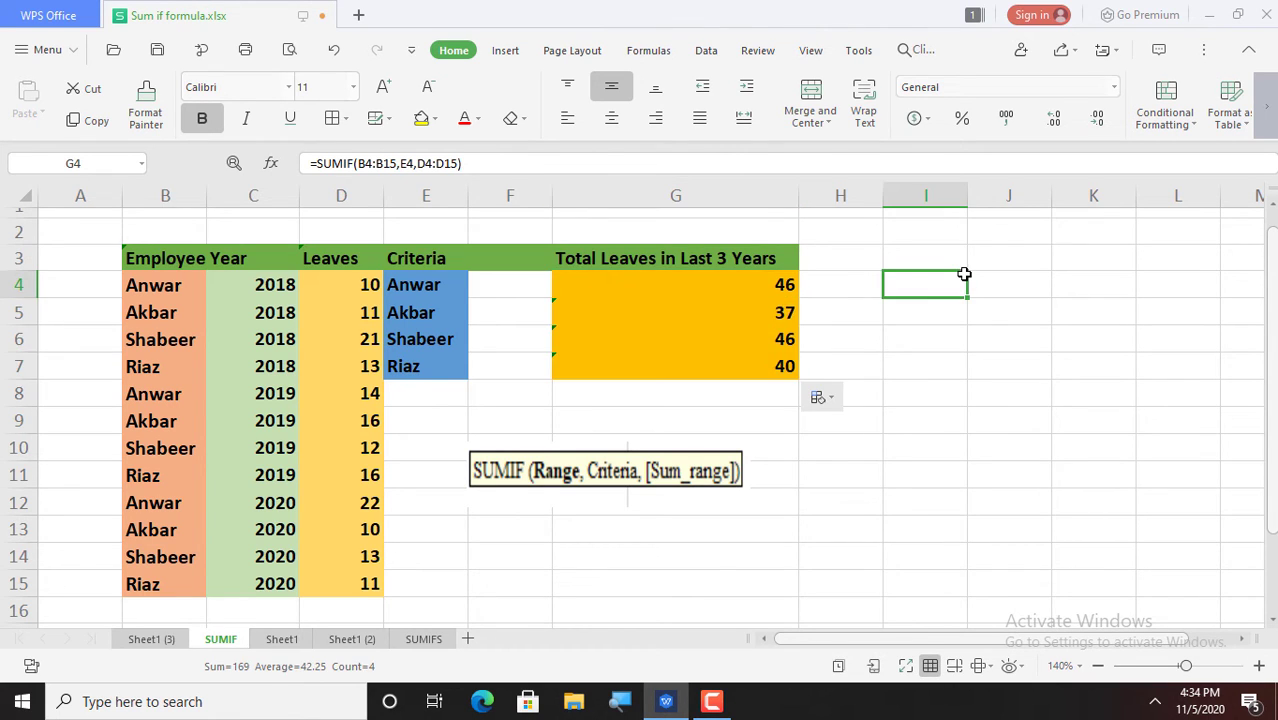
# Inspect the formula in G6, and select D15, D11 and D7 together to check their sum against G7.
pyautogui.click(748, 337)
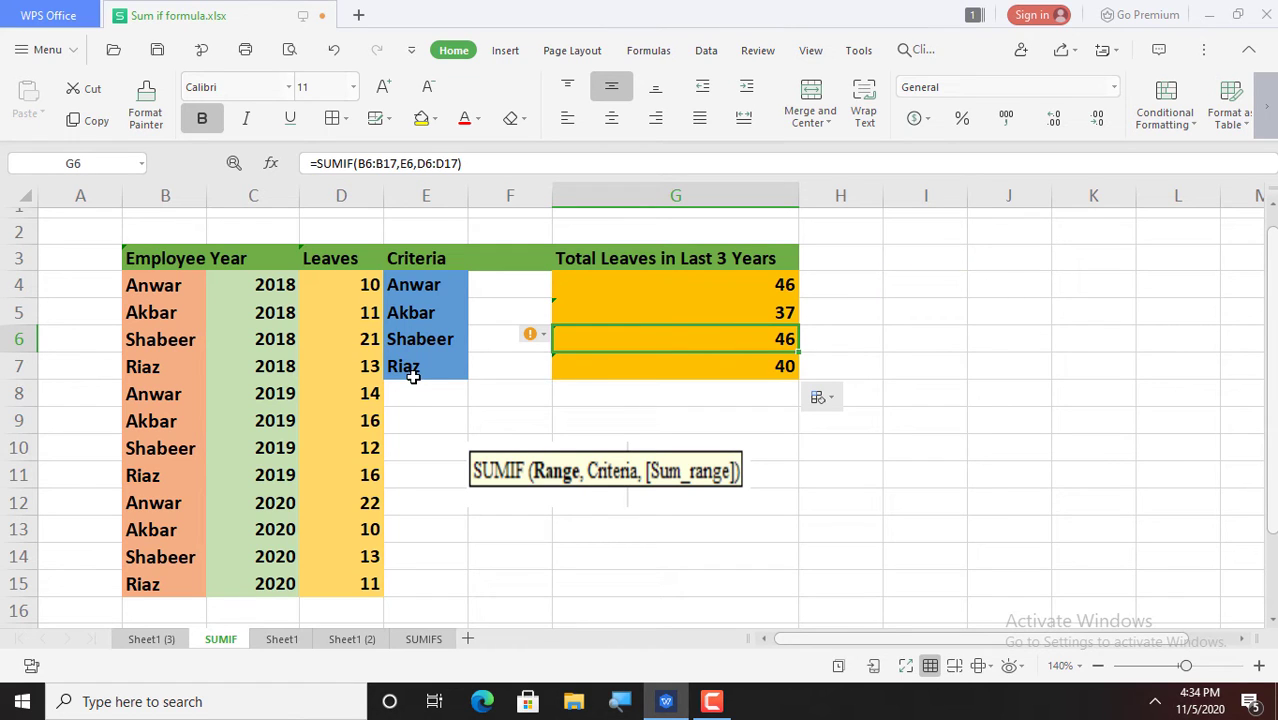
pyautogui.click(339, 581)
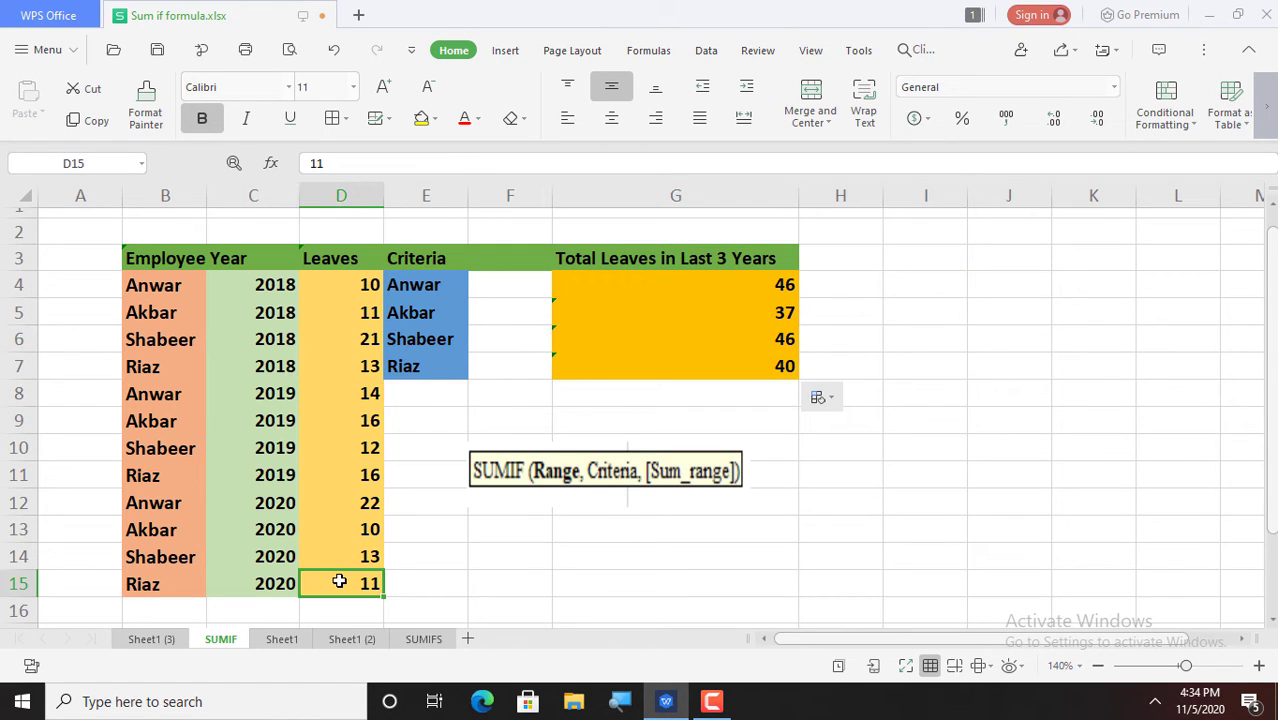
pyautogui.keyDown('ctrl'); pyautogui.click(340, 470); pyautogui.keyUp('ctrl')
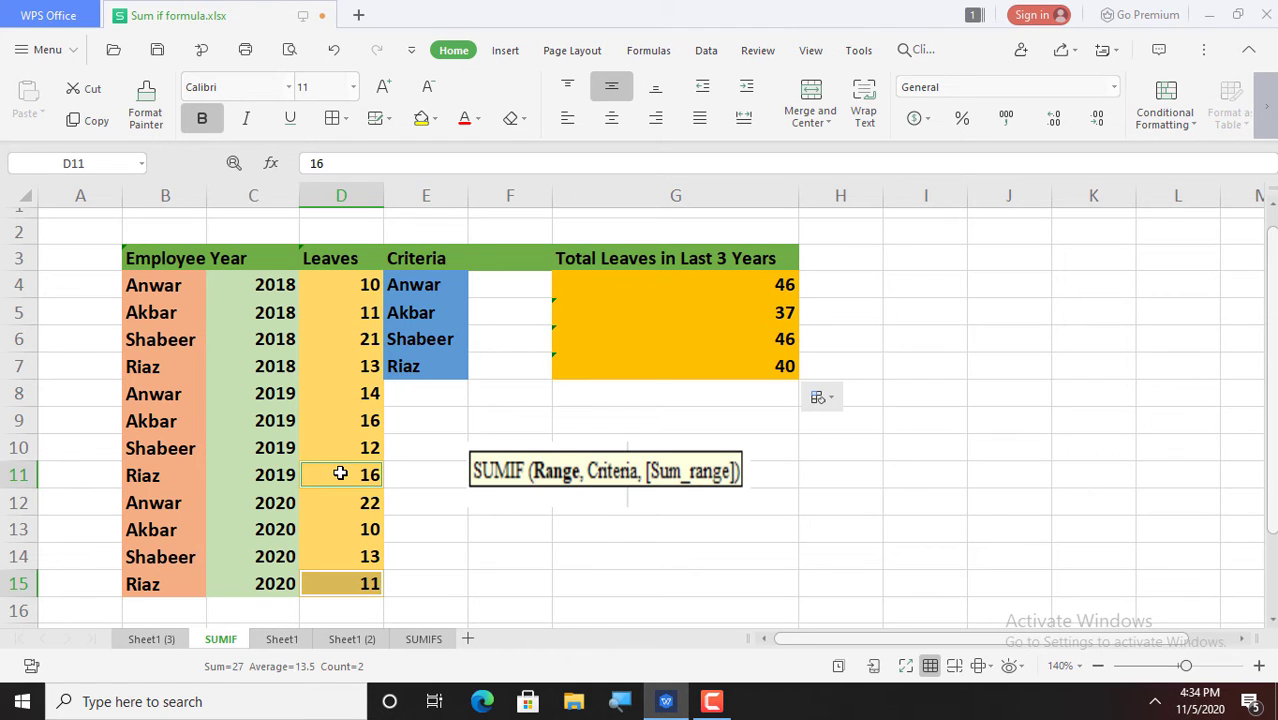
pyautogui.keyDown('ctrl'); pyautogui.click(345, 368); pyautogui.keyUp('ctrl')
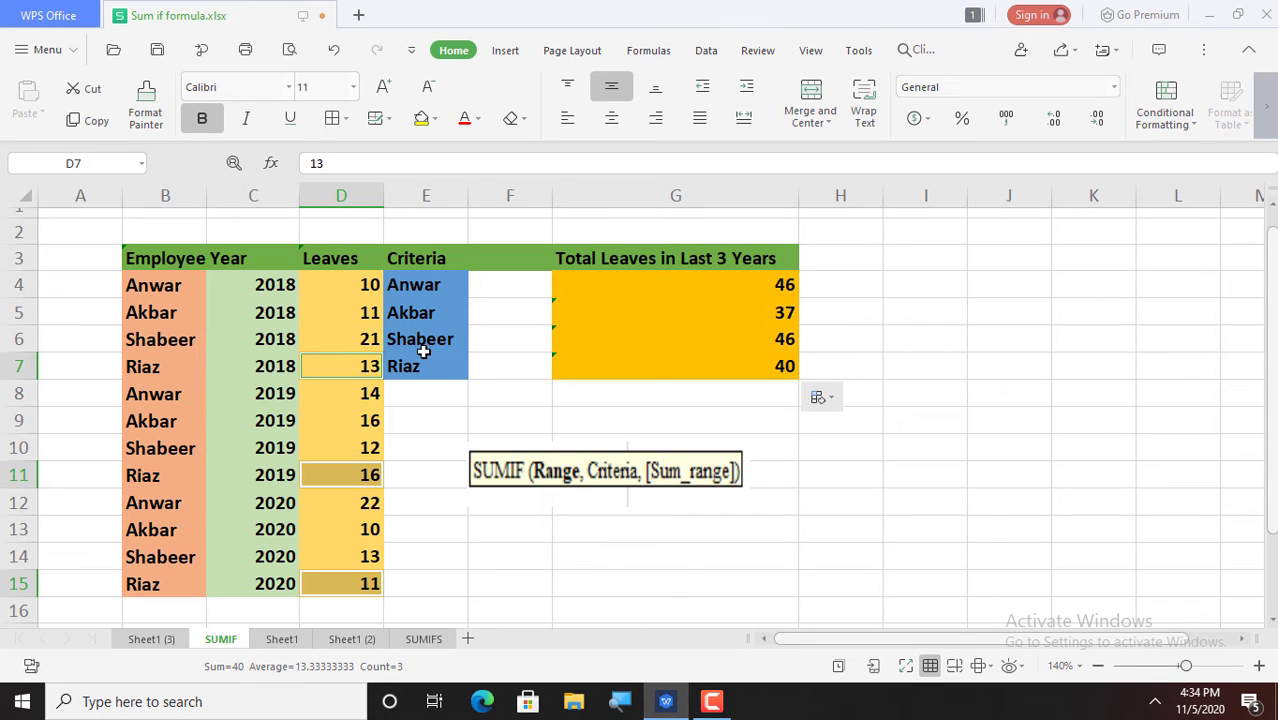
# Select D5, D9 and D13 together to check their sum against the total in G5.
pyautogui.click(363, 310)
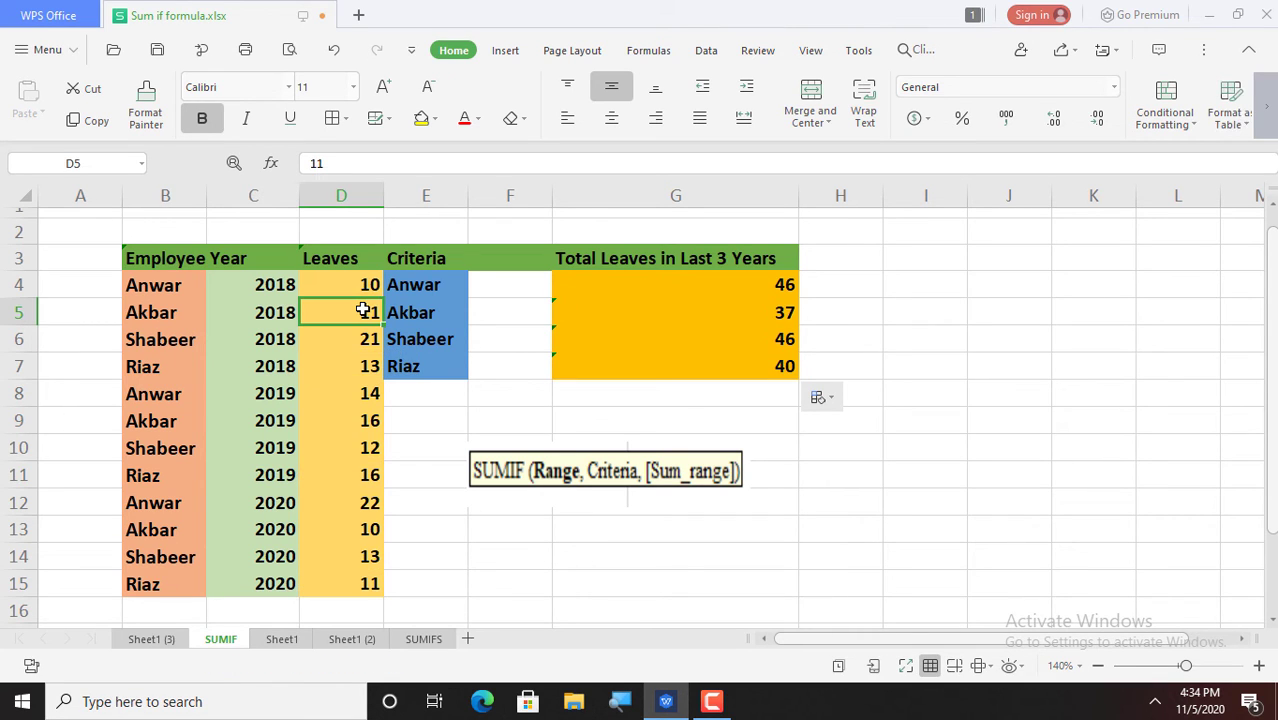
pyautogui.keyDown('ctrl'); pyautogui.click(350, 419); pyautogui.keyUp('ctrl')
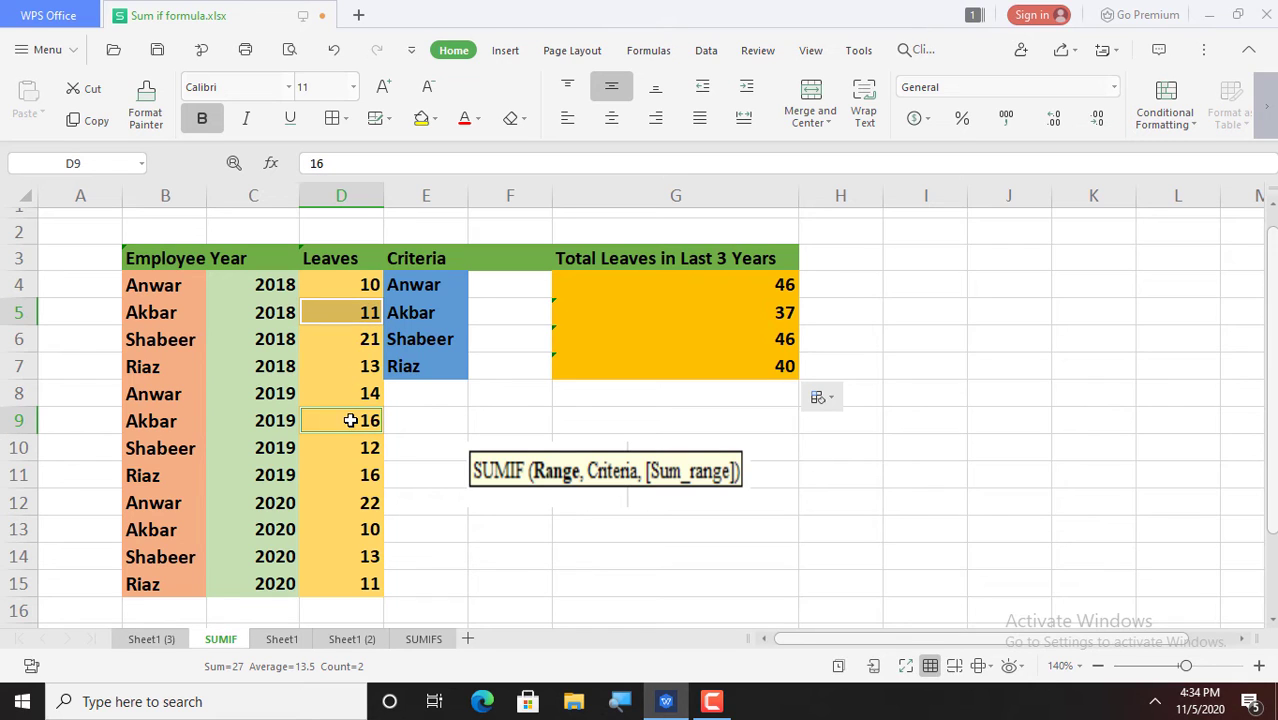
pyautogui.keyDown('ctrl'); pyautogui.click(349, 527); pyautogui.keyUp('ctrl')
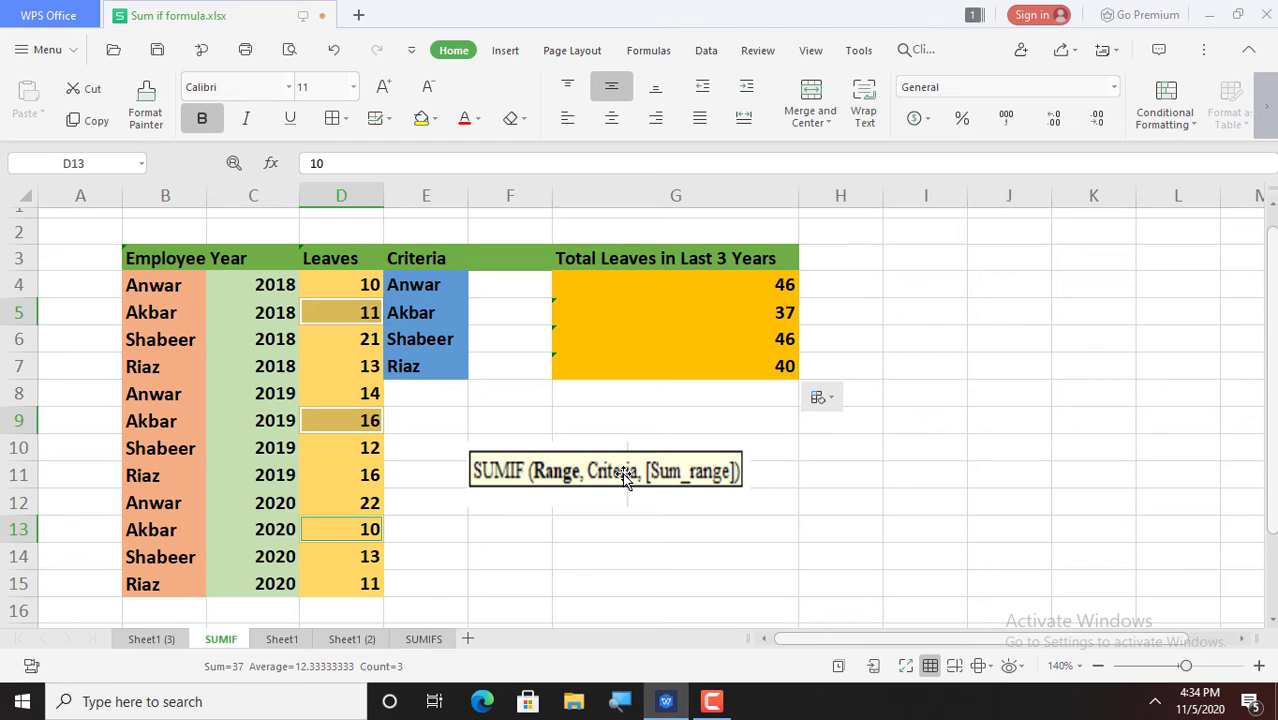
# Enter a SUMIF formula in G9 with range B4:B15, the first employee's name as quoted text criterion, and sum range D4:D15.
pyautogui.click(571, 413)
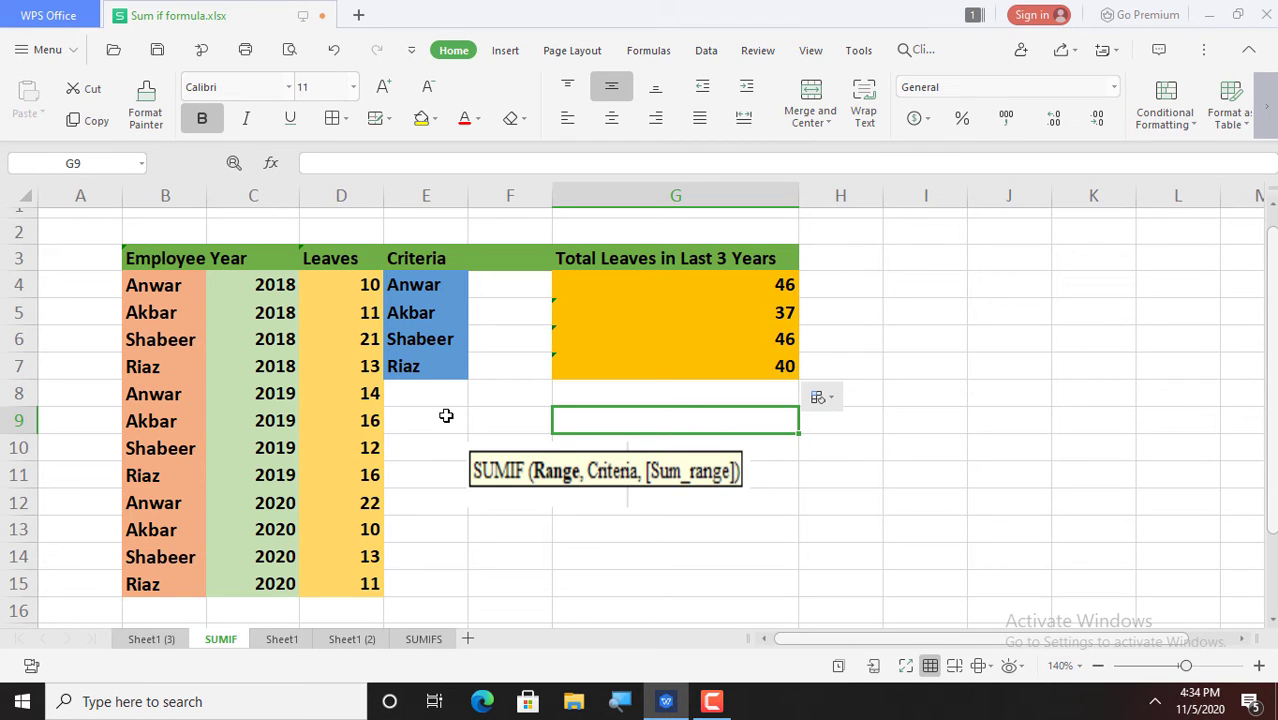
pyautogui.write('=sumif')
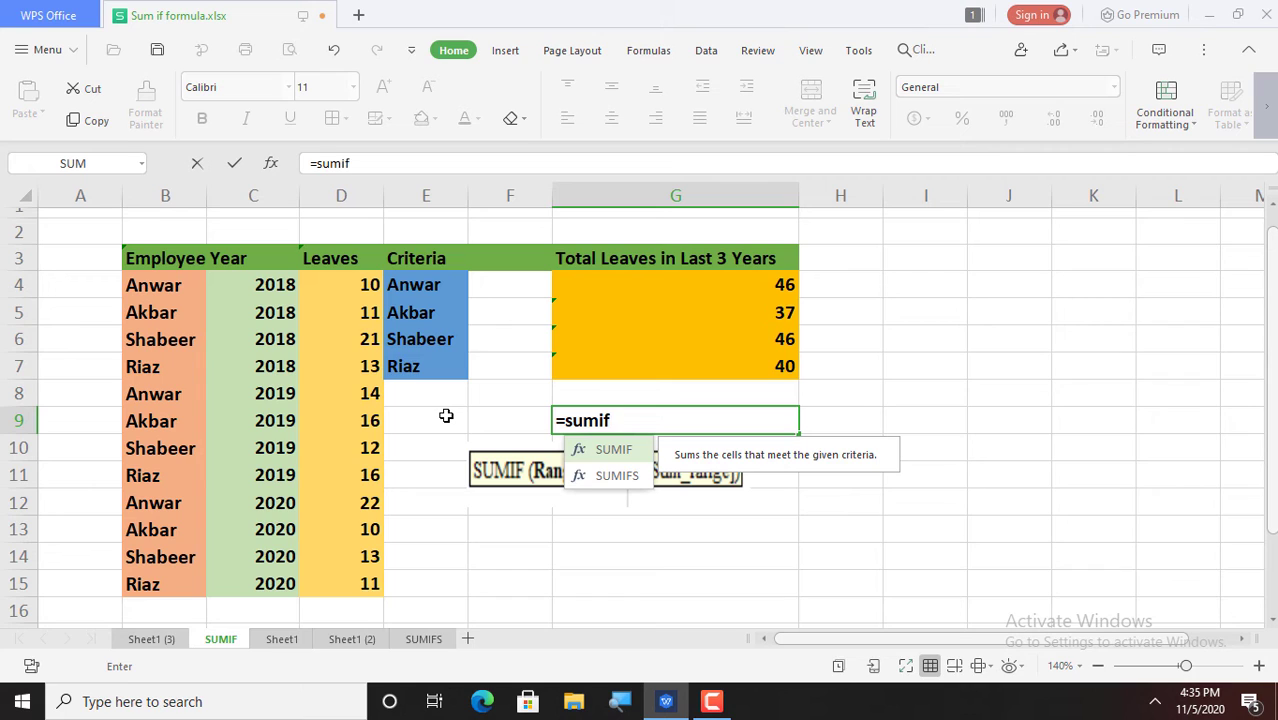
pyautogui.write('(')
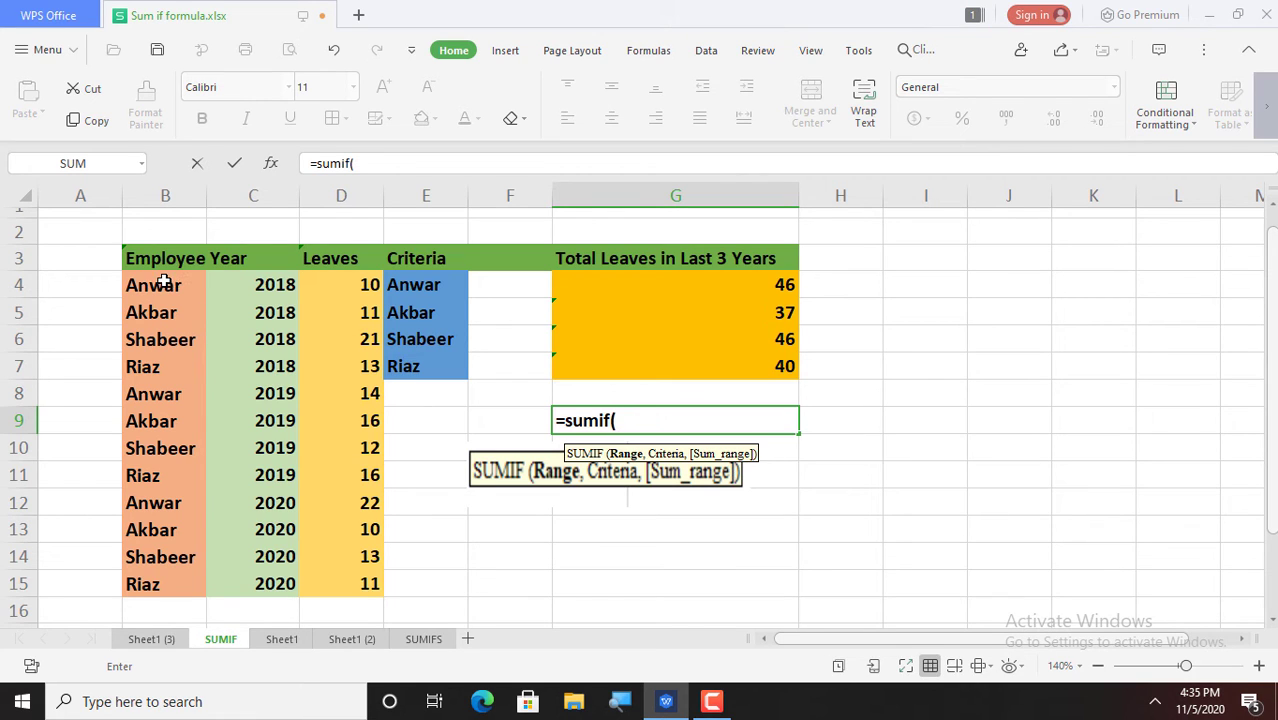
pyautogui.moveTo(163, 283); pyautogui.dragTo(164, 578)
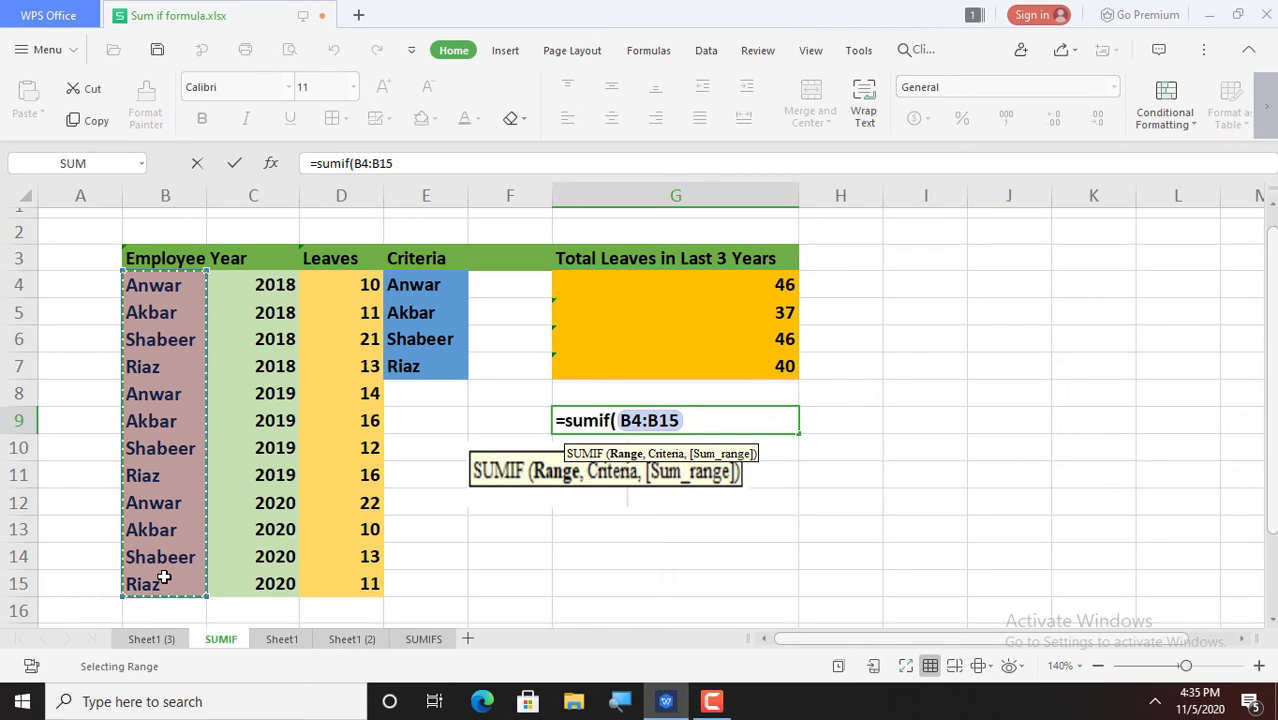
pyautogui.write(',')
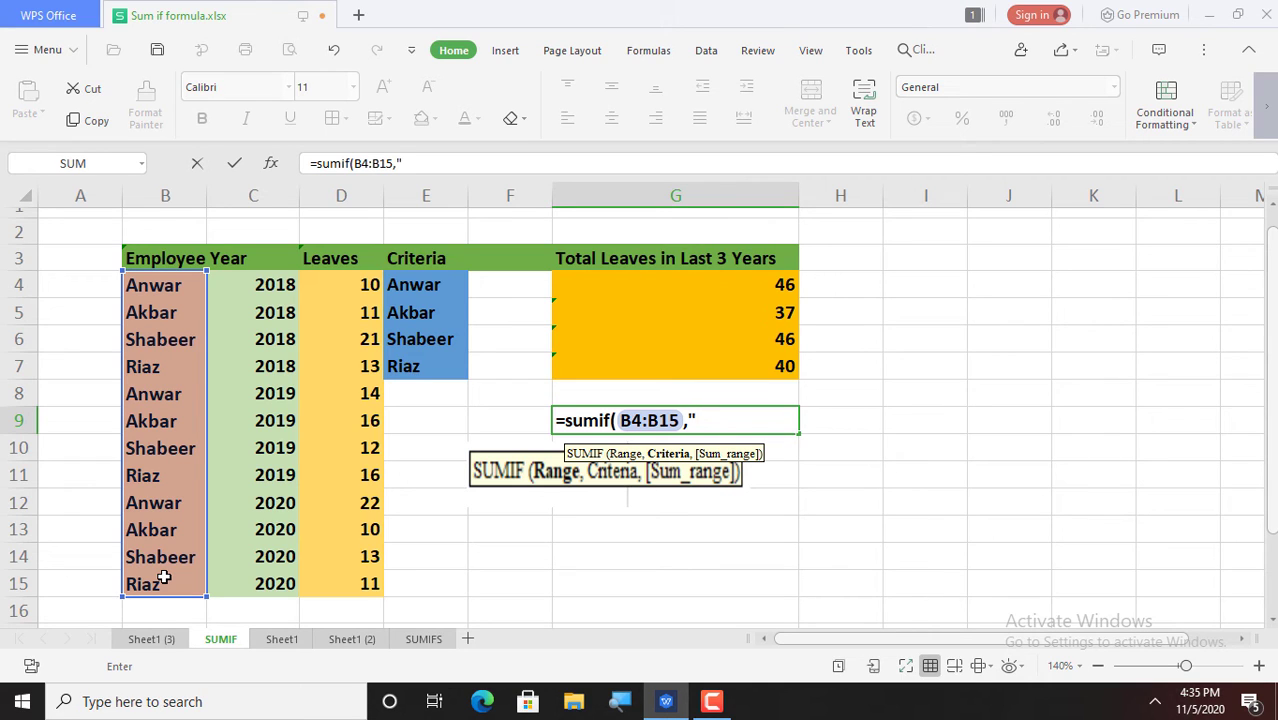
pyautogui.write('"Anwar')
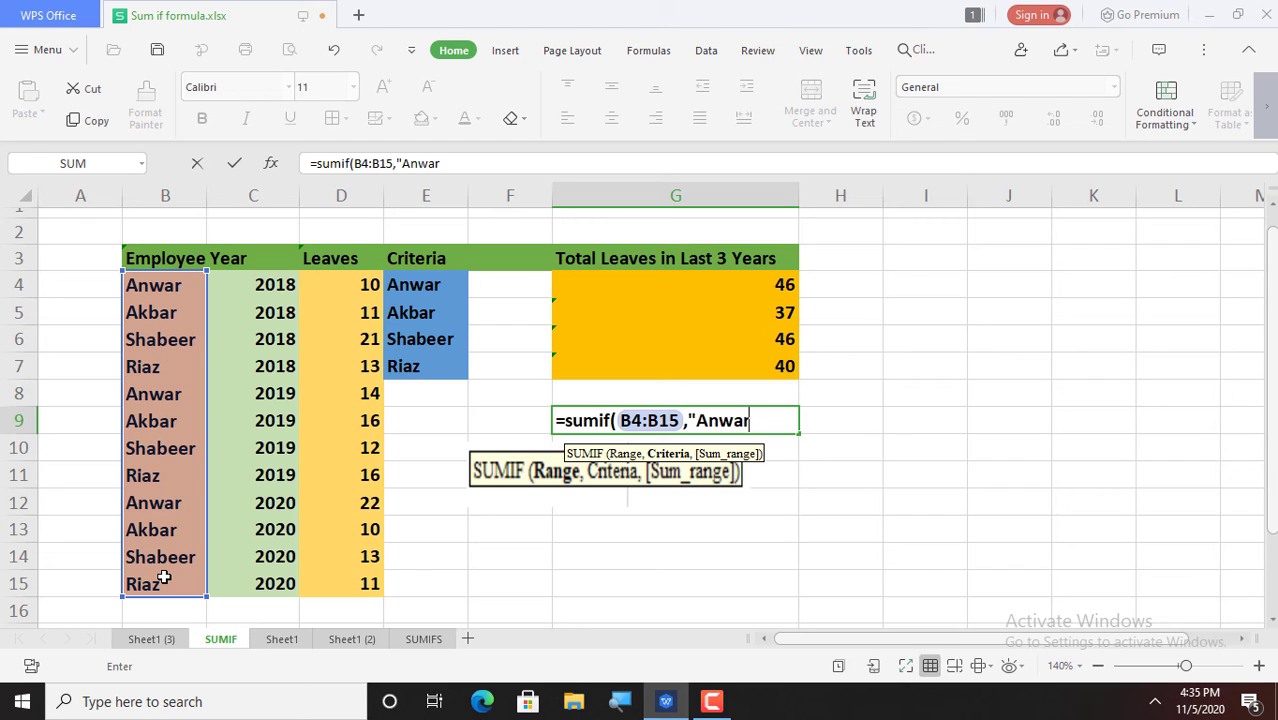
pyautogui.write('",')
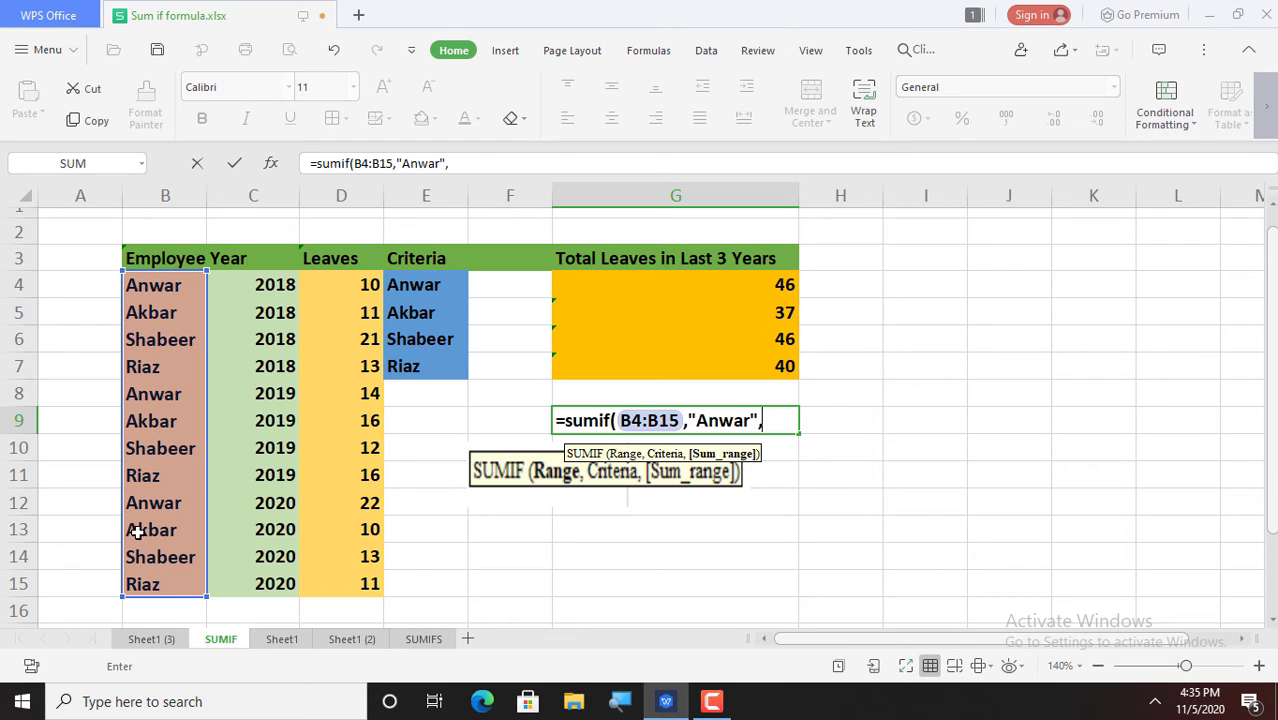
pyautogui.moveTo(358, 285); pyautogui.dragTo(358, 580)
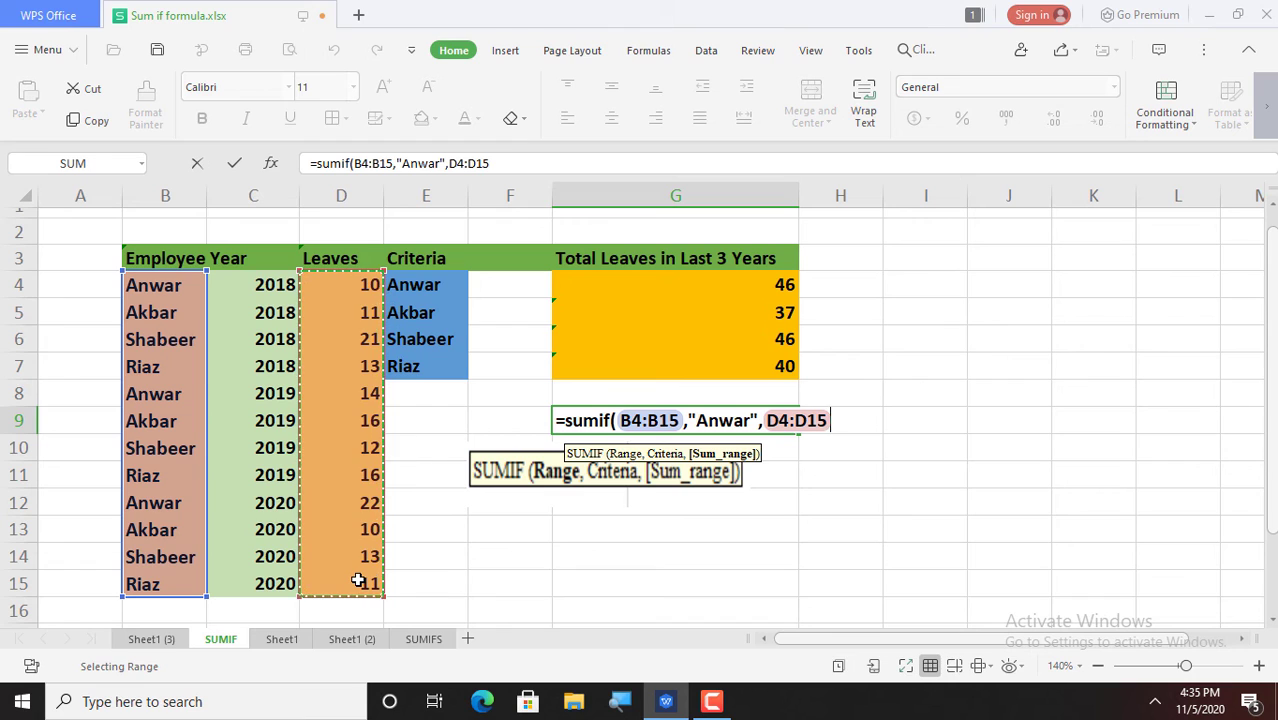
pyautogui.write(')')
pyautogui.press('Return')
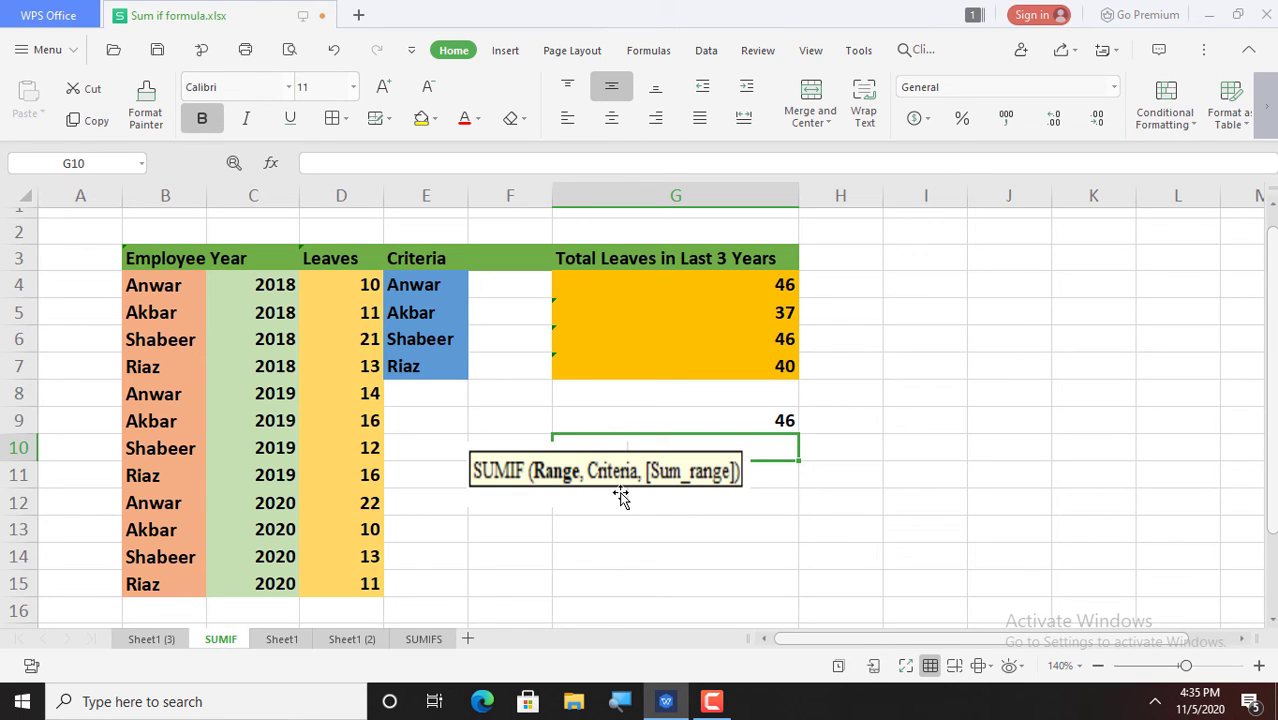
pyautogui.rightClick(221, 646)
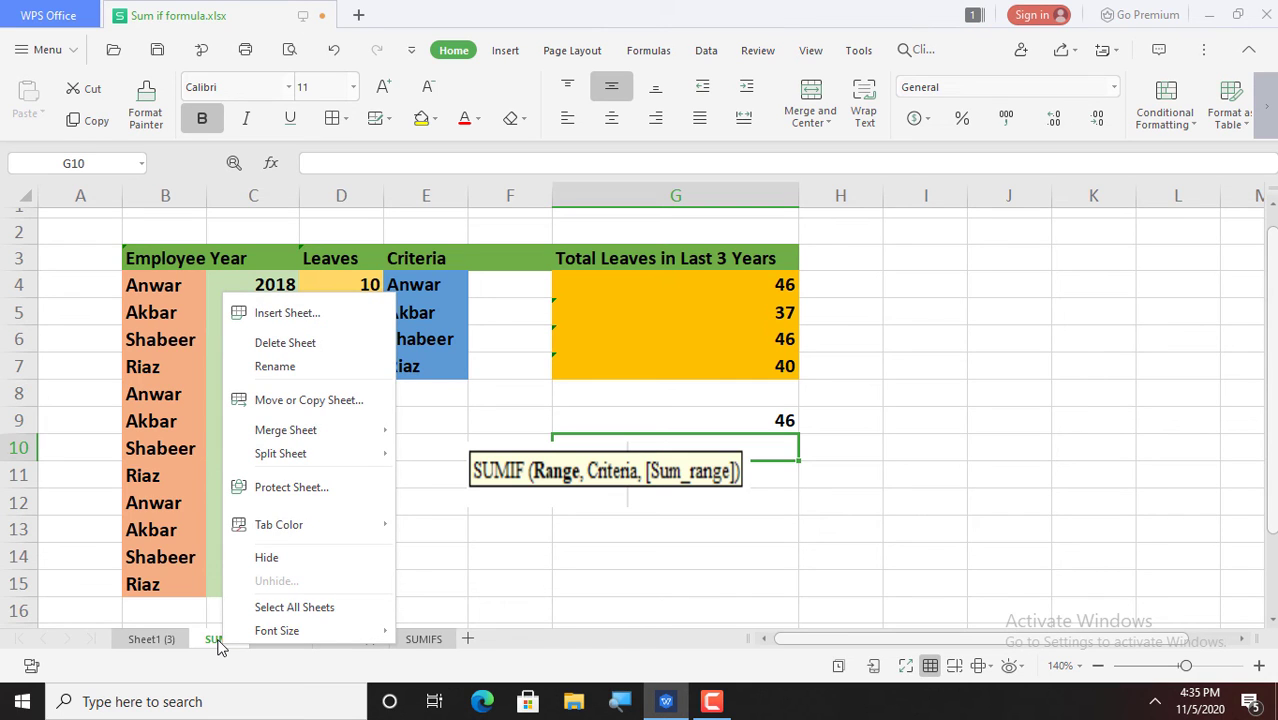
pyautogui.click(881, 533)
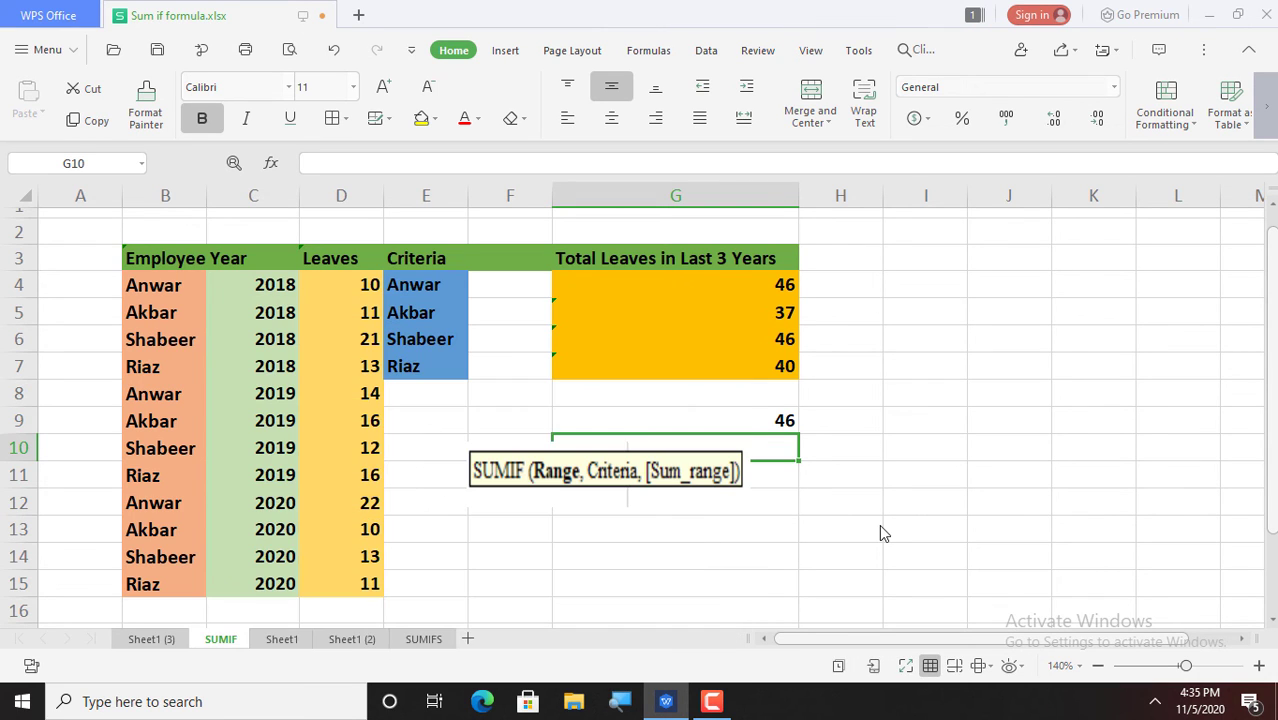
pyautogui.click(881, 533)
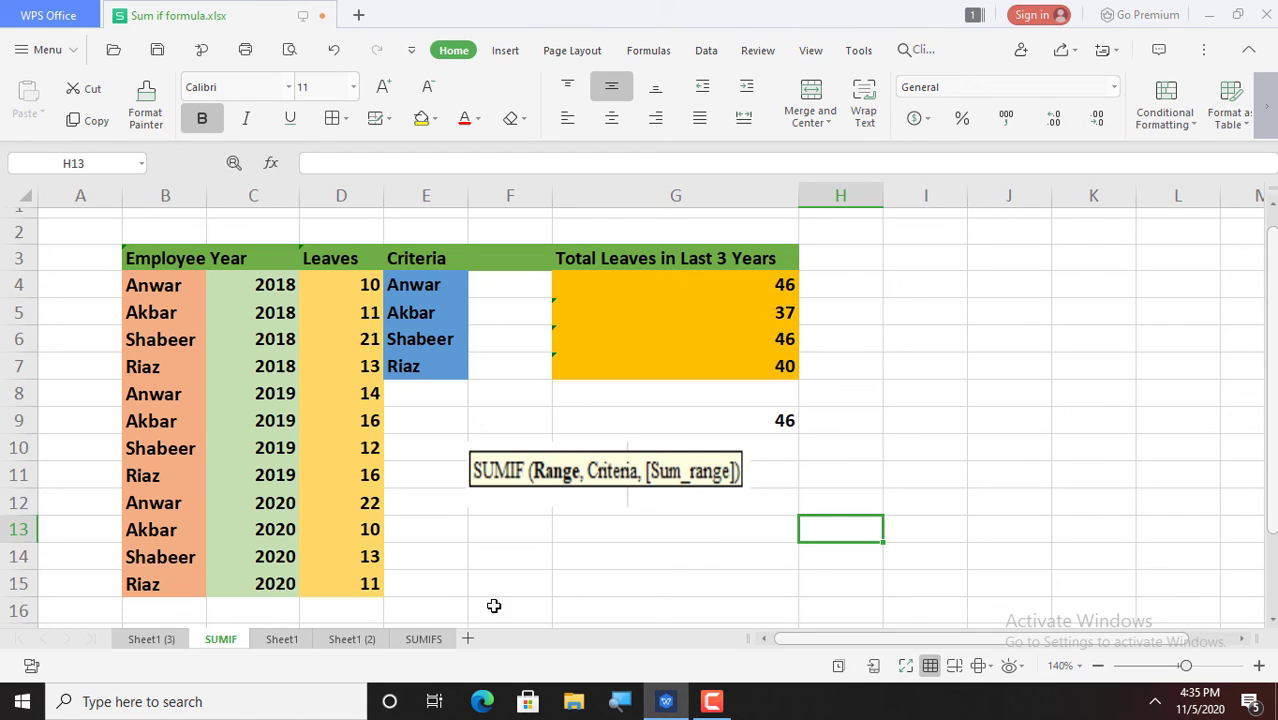
# Look at Sheet1, return to the SUMIF sheet and copy the whole leaves table, B3:G15.
pyautogui.click(285, 644)
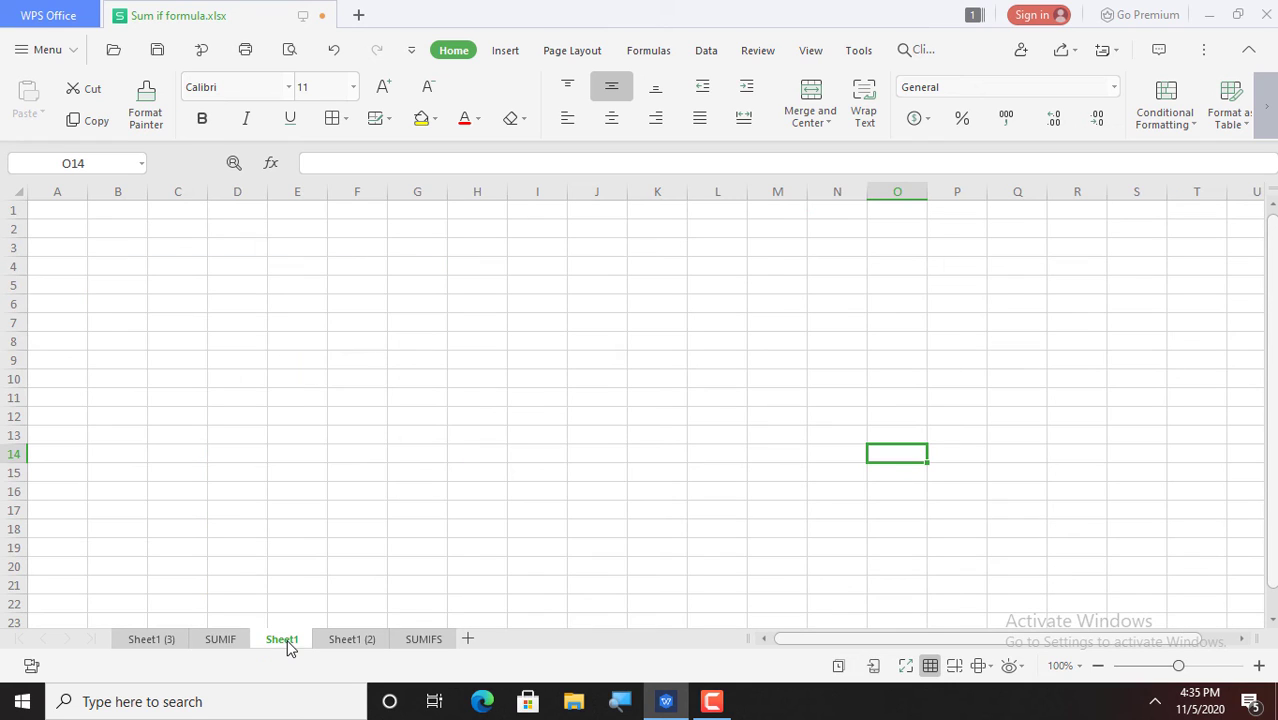
pyautogui.click(232, 644)
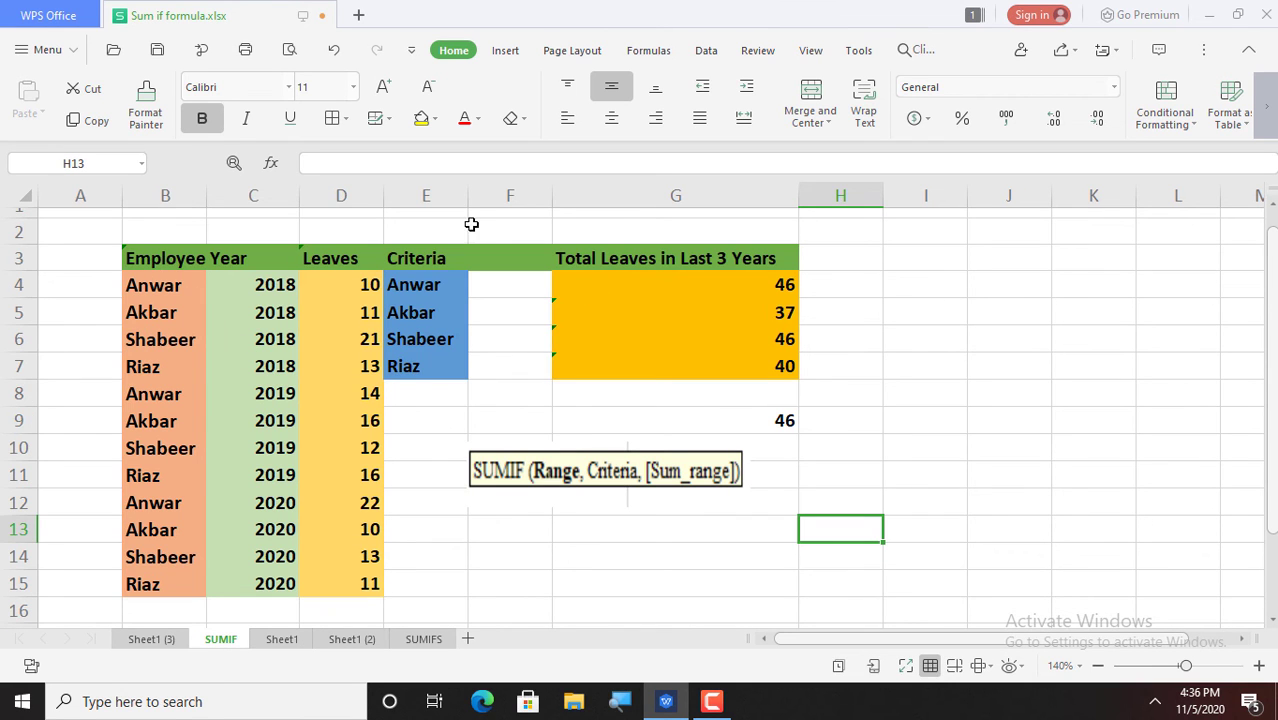
pyautogui.moveTo(165, 257); pyautogui.dragTo(703, 572)
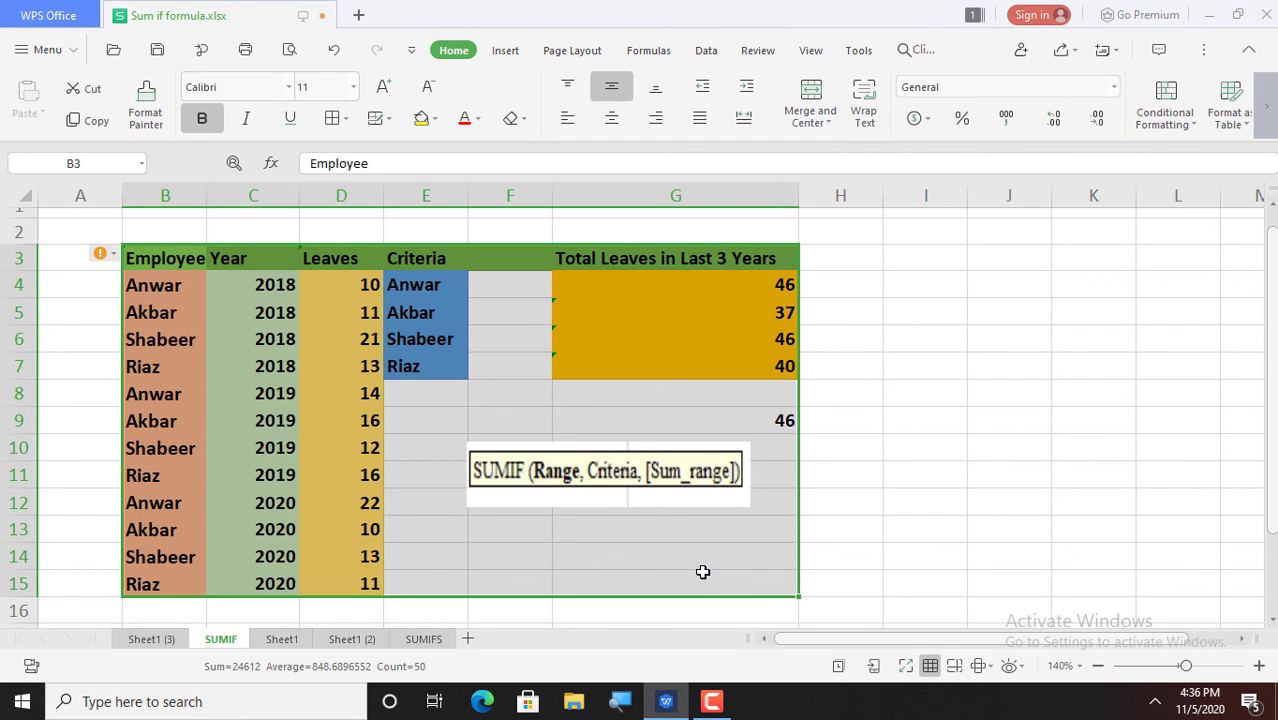
pyautogui.hotkey('ctrl', 'c')
# Paste the copied table into Sheet1 starting at B3, using Paste Special with All and Transpose enabled.
pyautogui.click(282, 639)
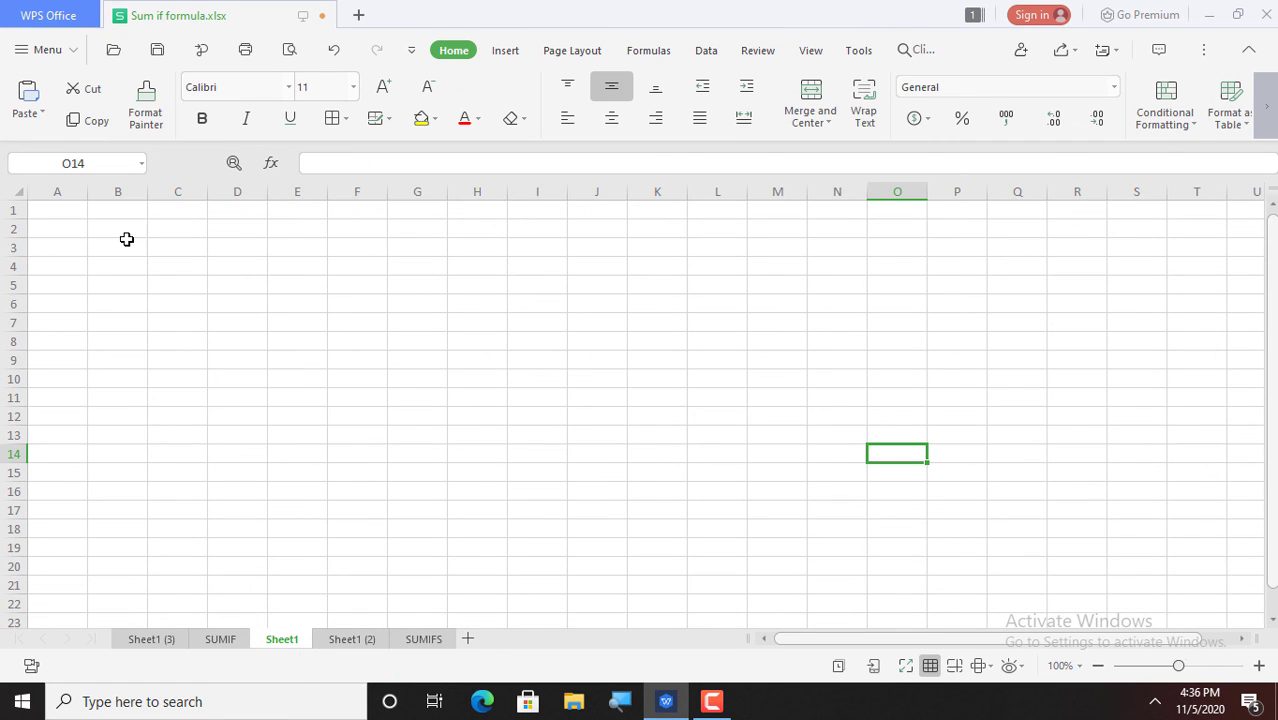
pyautogui.click(137, 251)
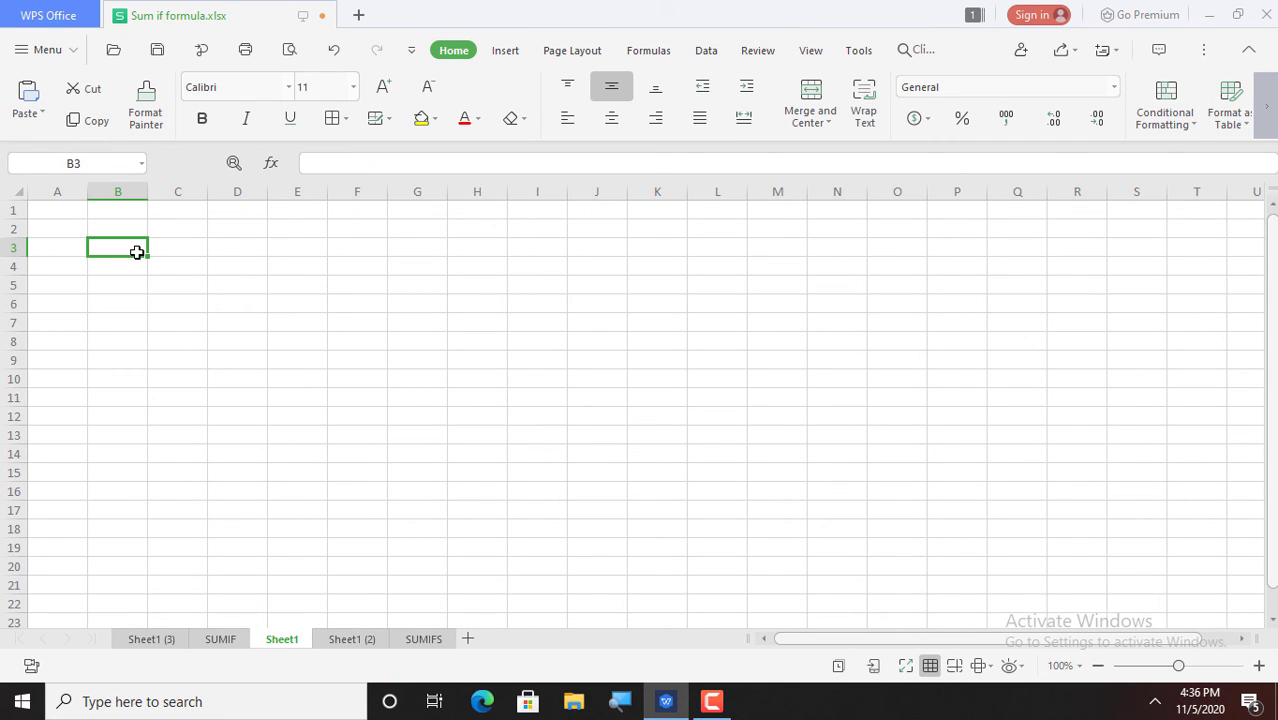
pyautogui.rightClick(137, 251)
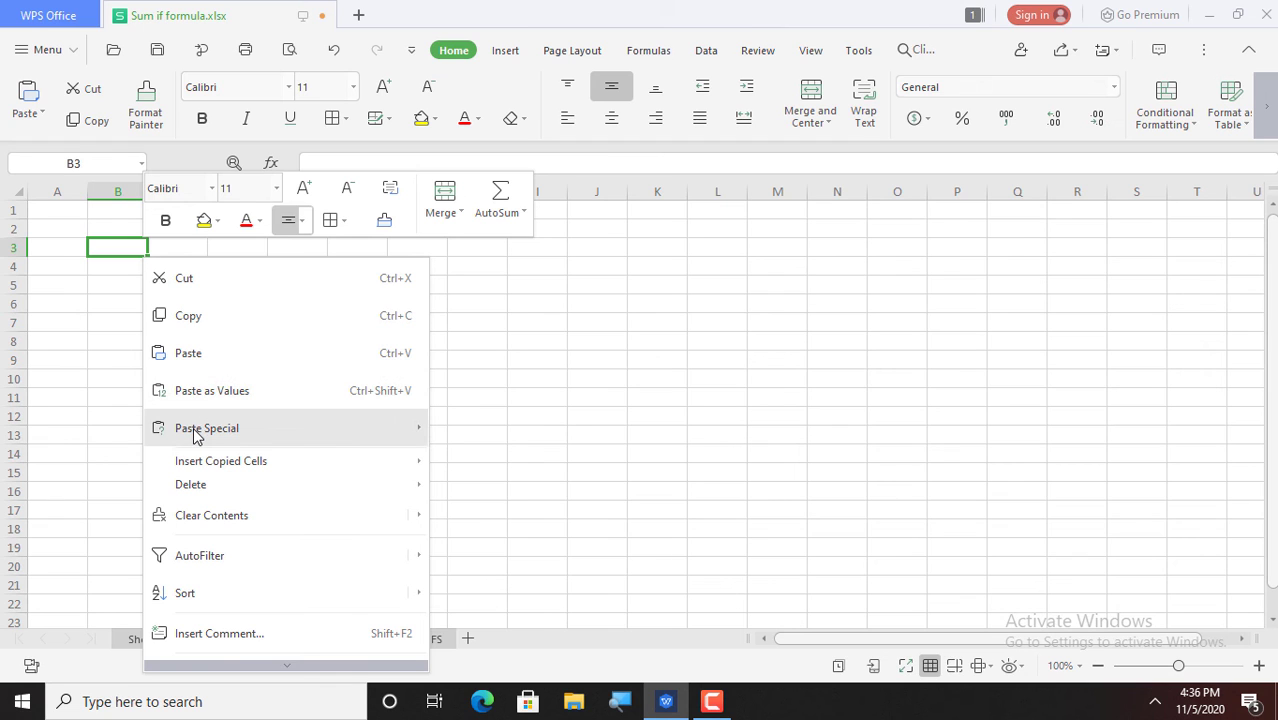
pyautogui.moveTo(197, 436)
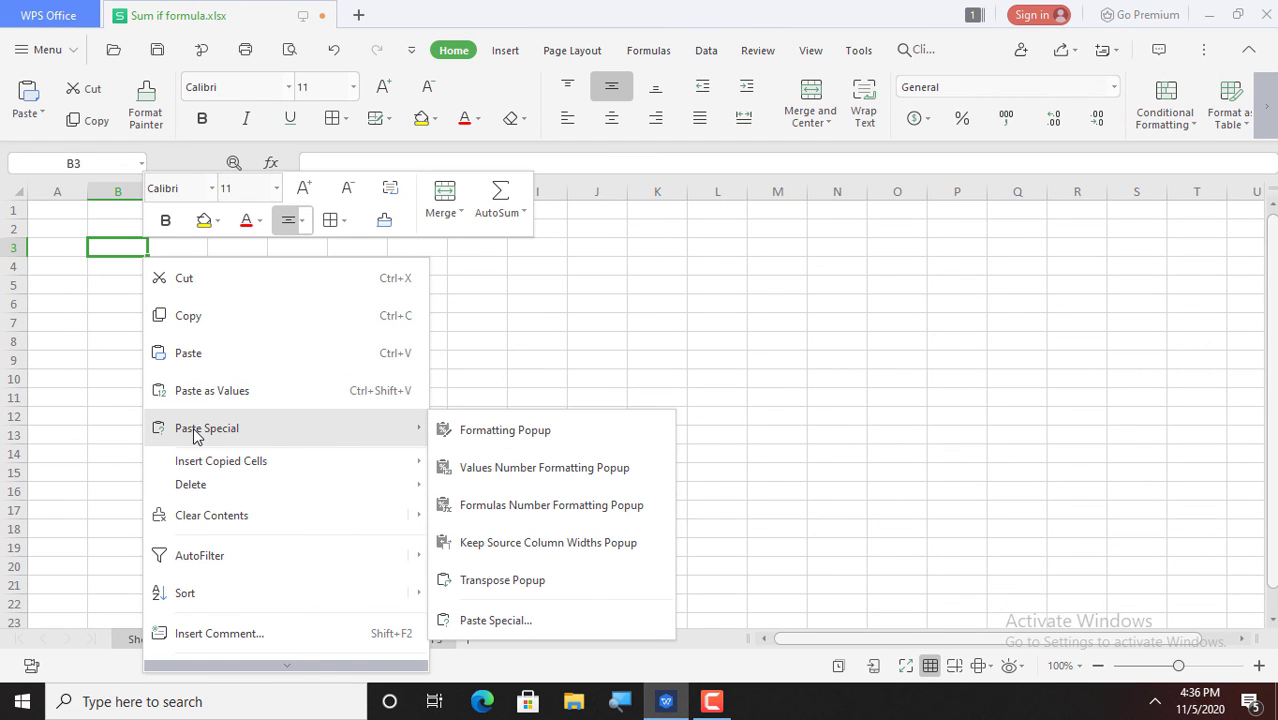
pyautogui.click(197, 436)
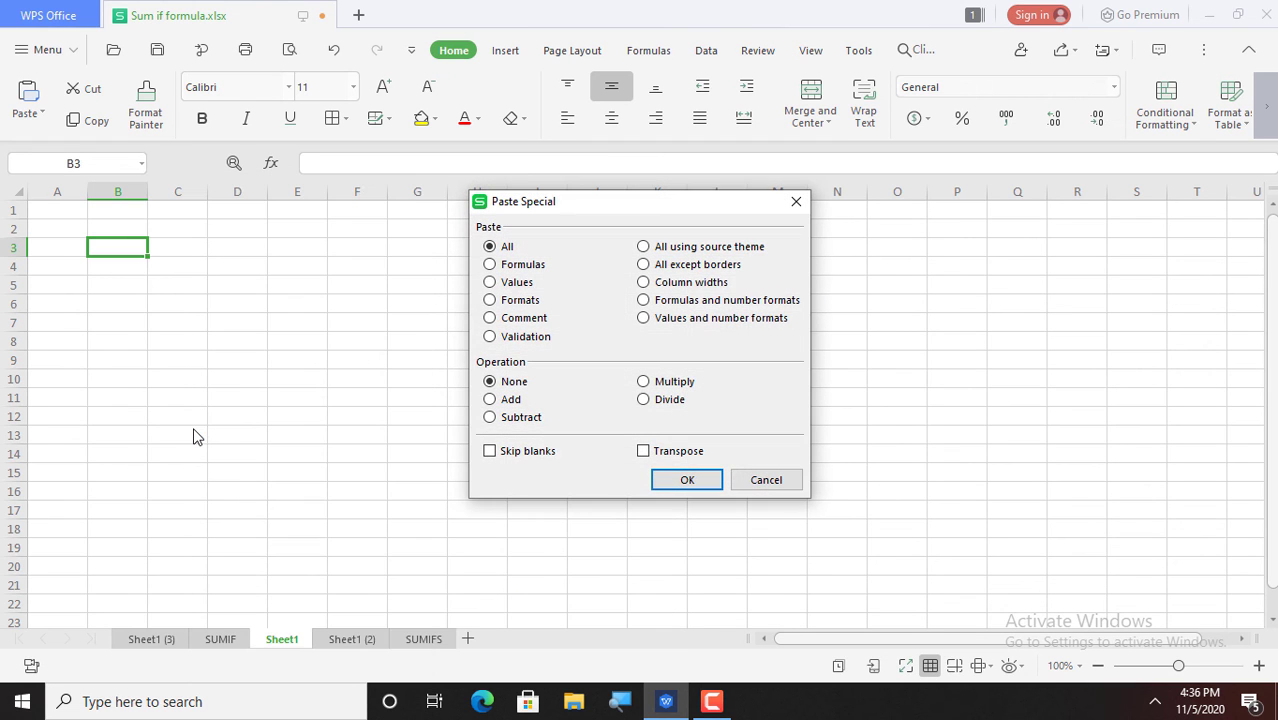
pyautogui.click(646, 454)
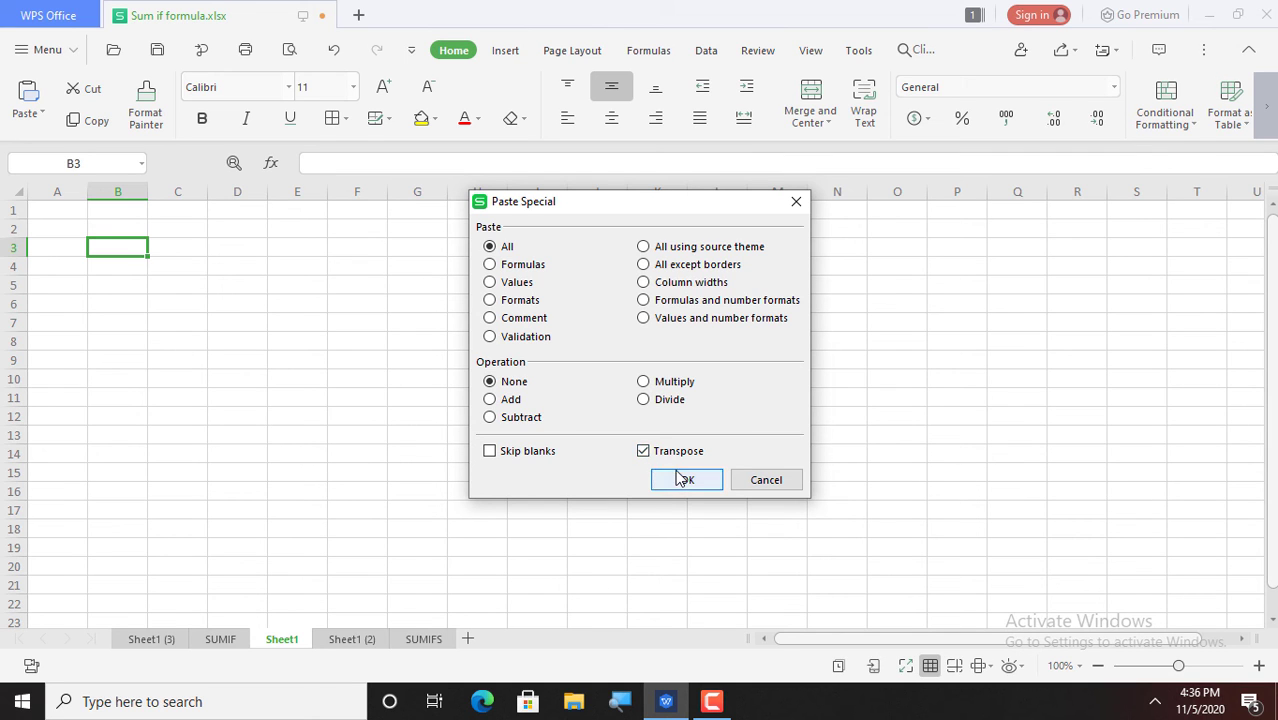
pyautogui.click(684, 480)
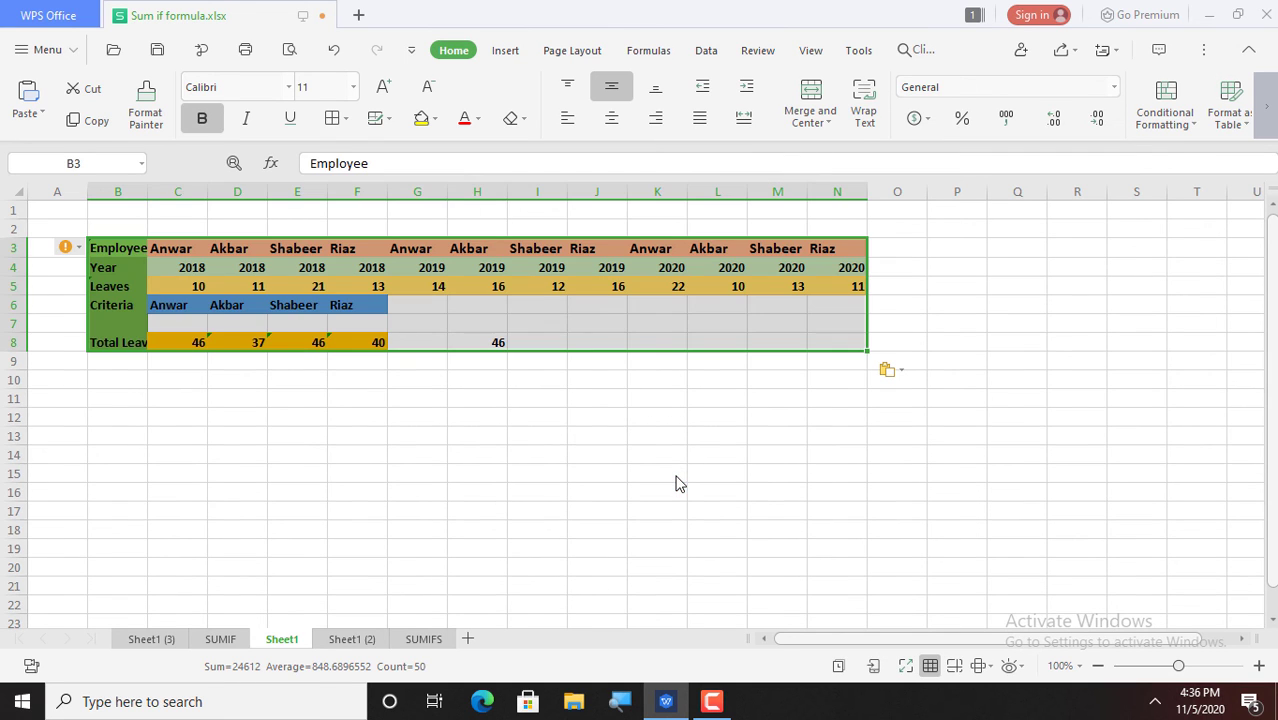
# Inspect the SUMIF formula in C8 of the transposed table on Sheet1.
pyautogui.moveTo(210, 378); pyautogui.dragTo(146, 191)
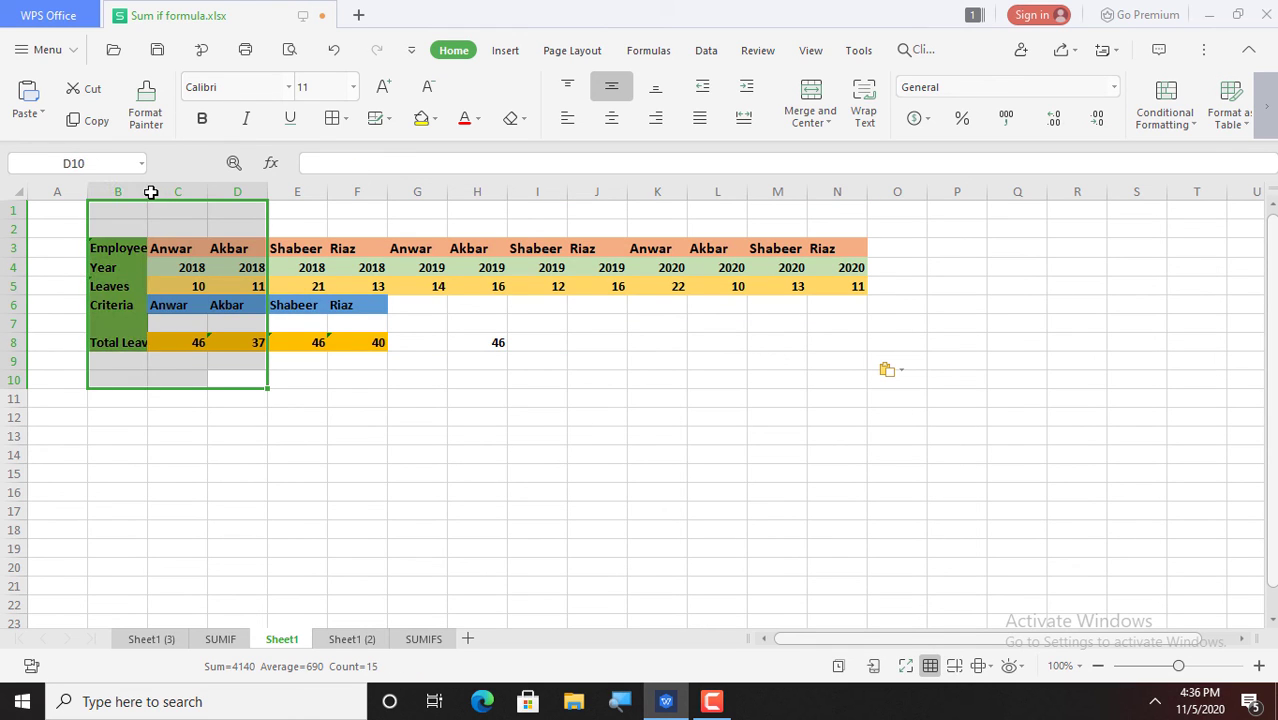
pyautogui.click(391, 411)
pyautogui.click(185, 343)
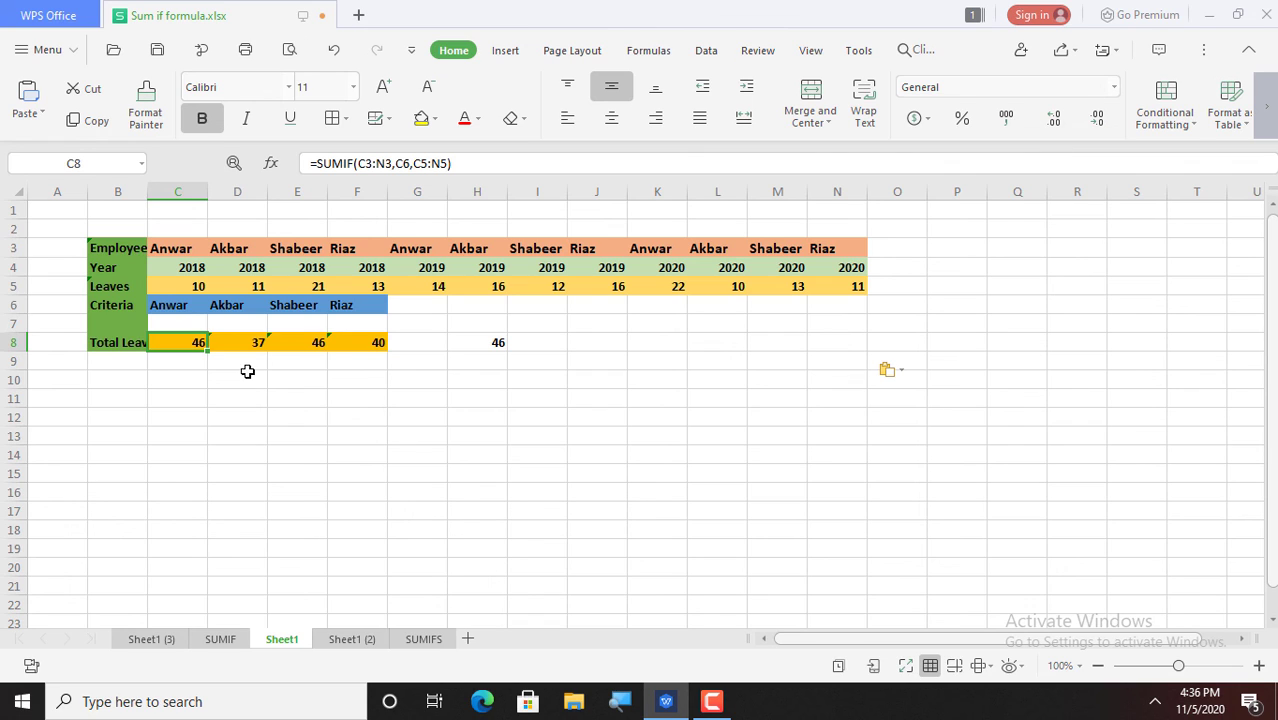
# Select C5, G5 and K5 together to check their sum against the total in C8.
pyautogui.click(197, 284)
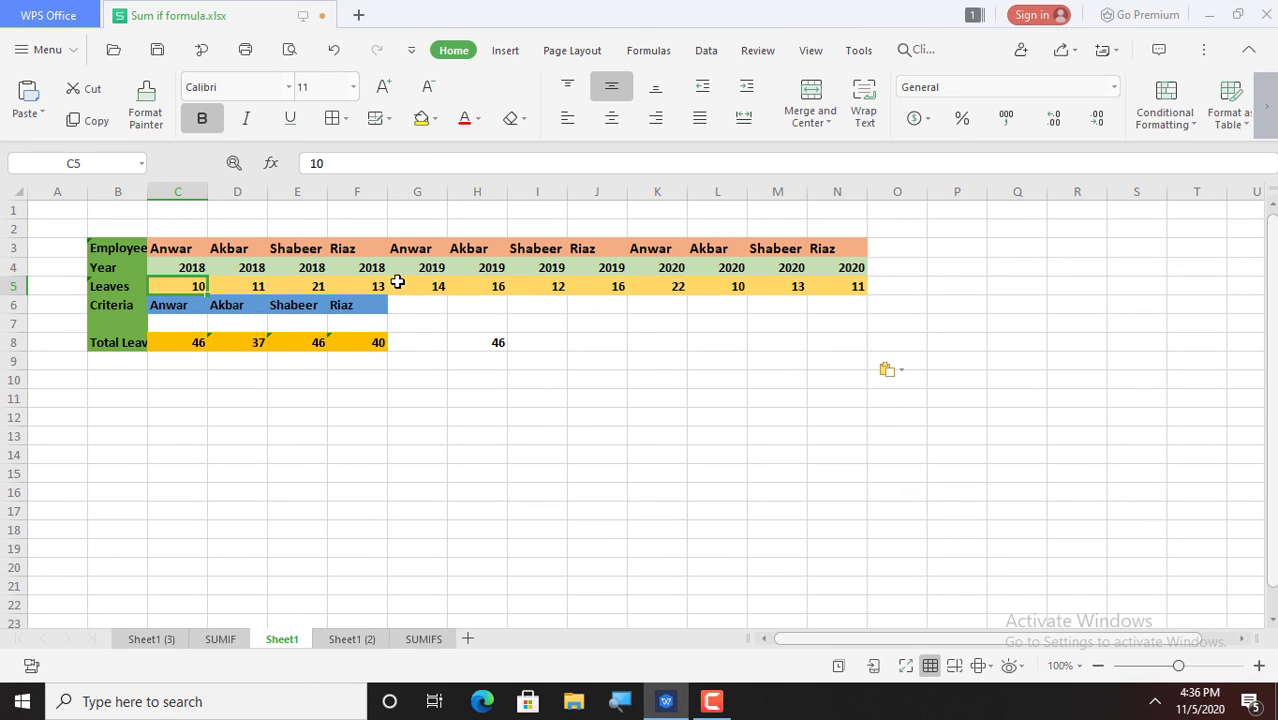
pyautogui.keyDown('ctrl'); pyautogui.click(428, 285); pyautogui.keyUp('ctrl')
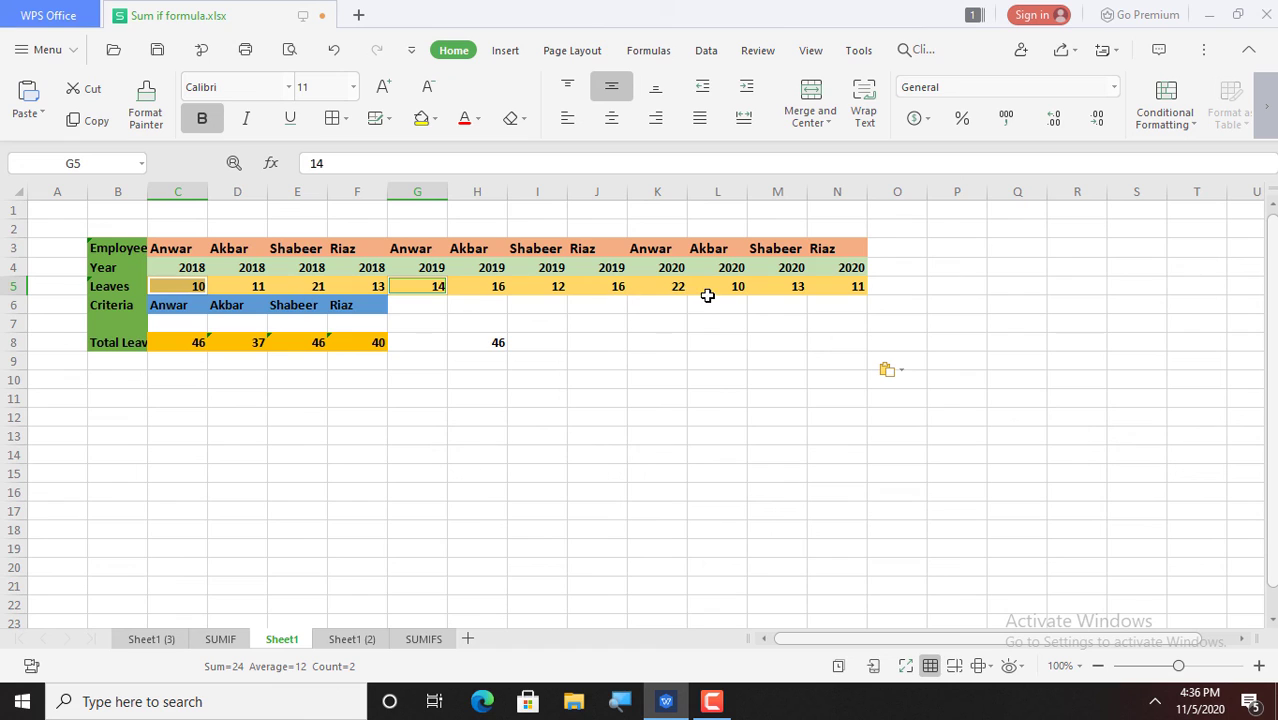
pyautogui.keyDown('ctrl'); pyautogui.click(649, 287); pyautogui.keyUp('ctrl')
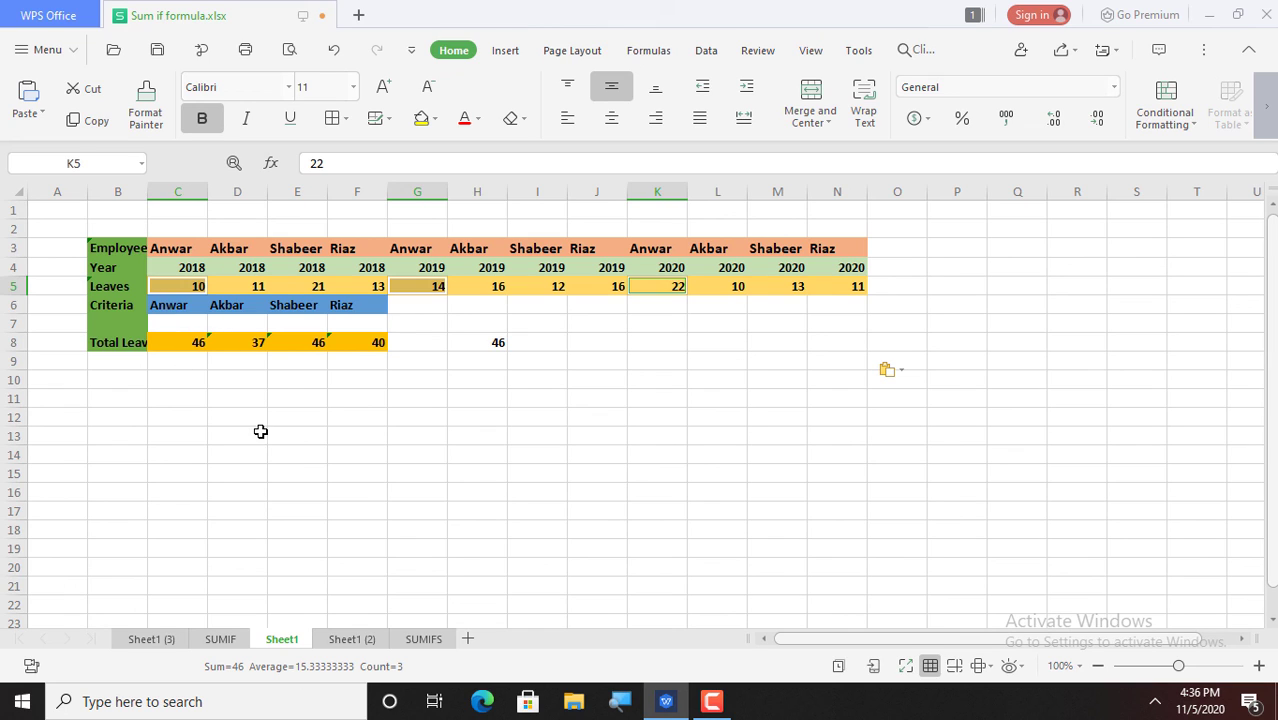
pyautogui.click(187, 340)
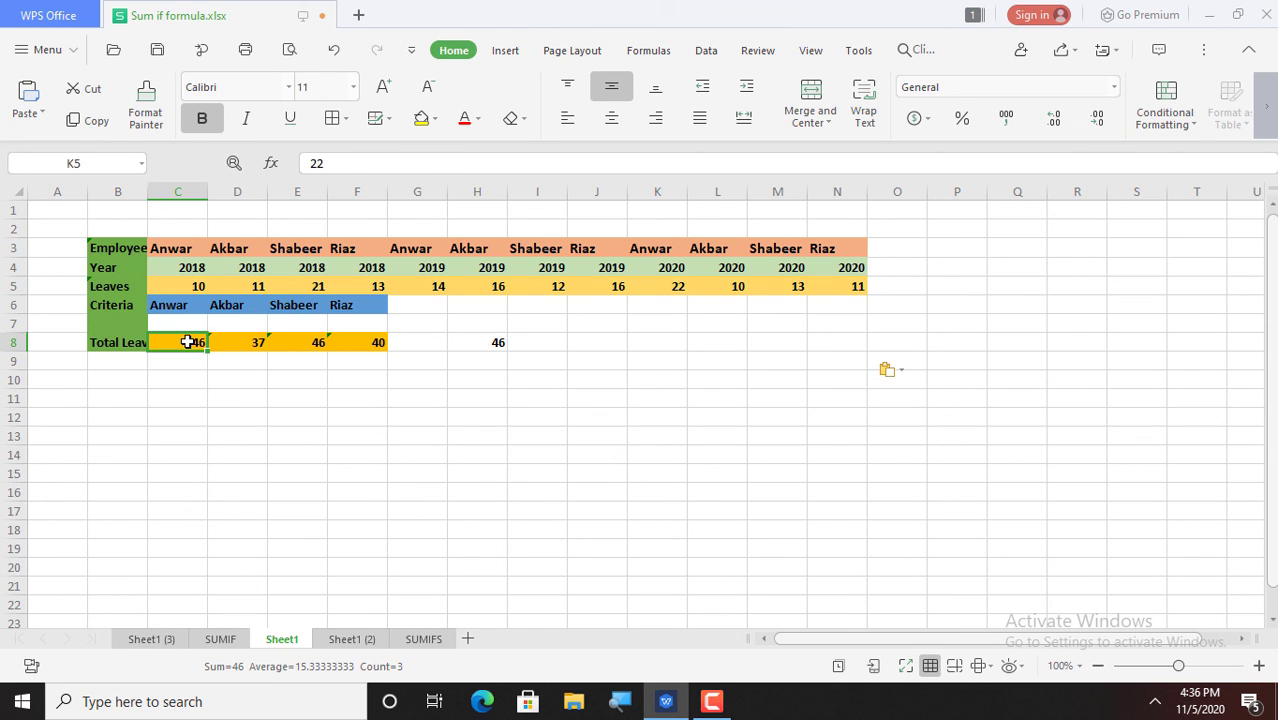